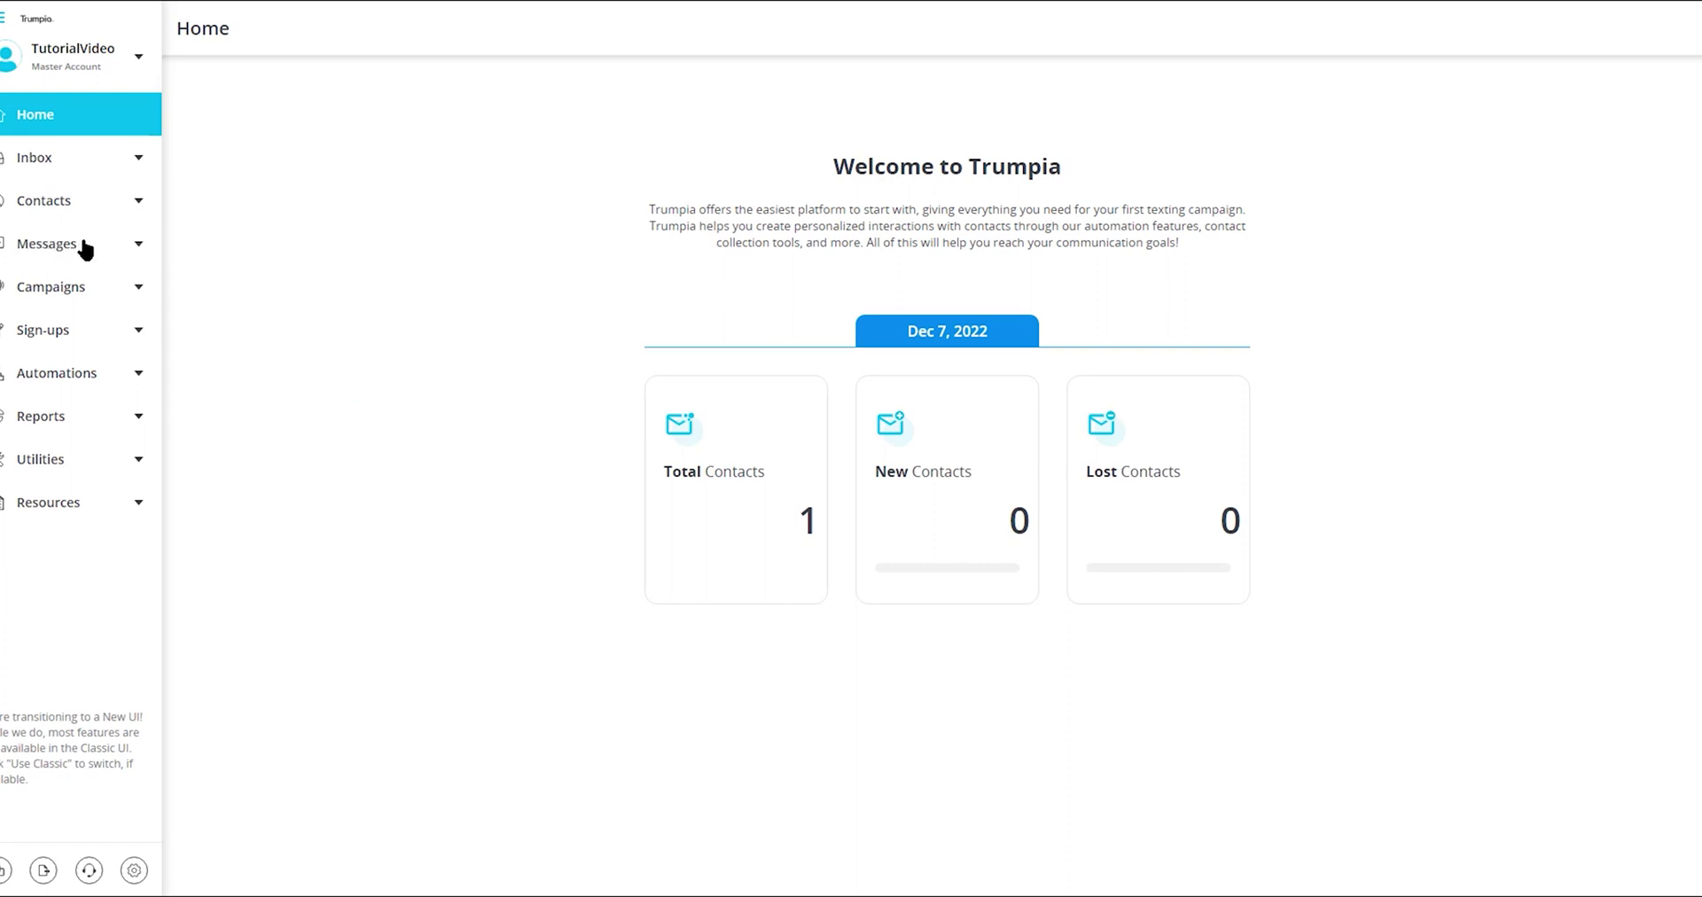
Go to Messages > Mass Messages and start a new mass message.
click(129, 248)
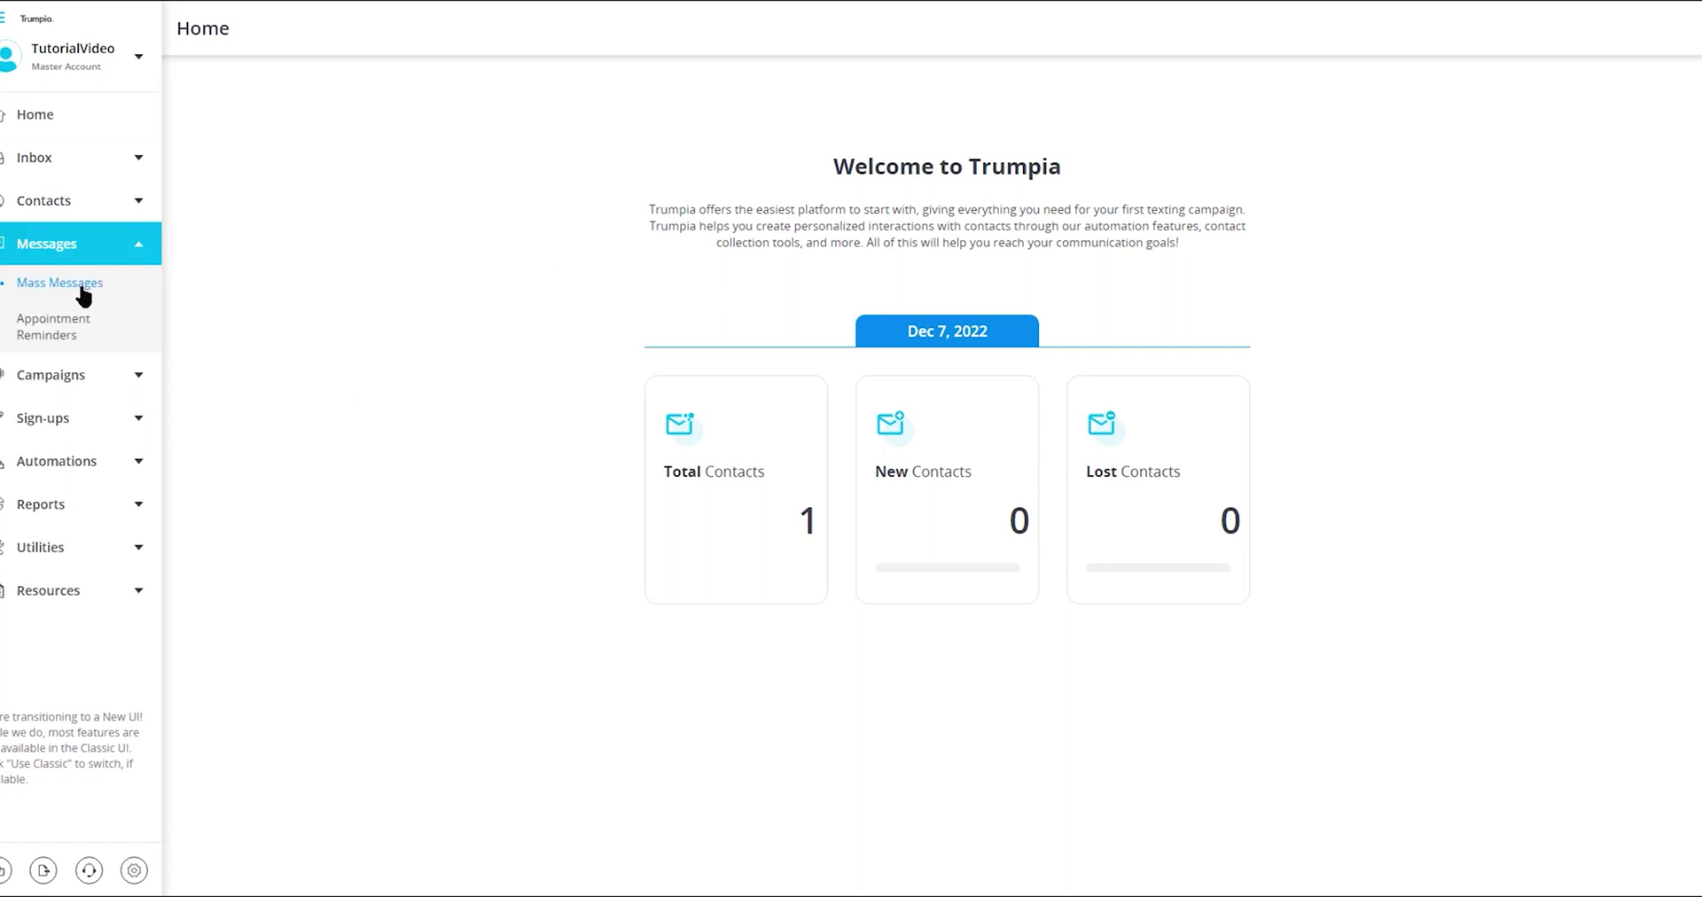
click(21, 284)
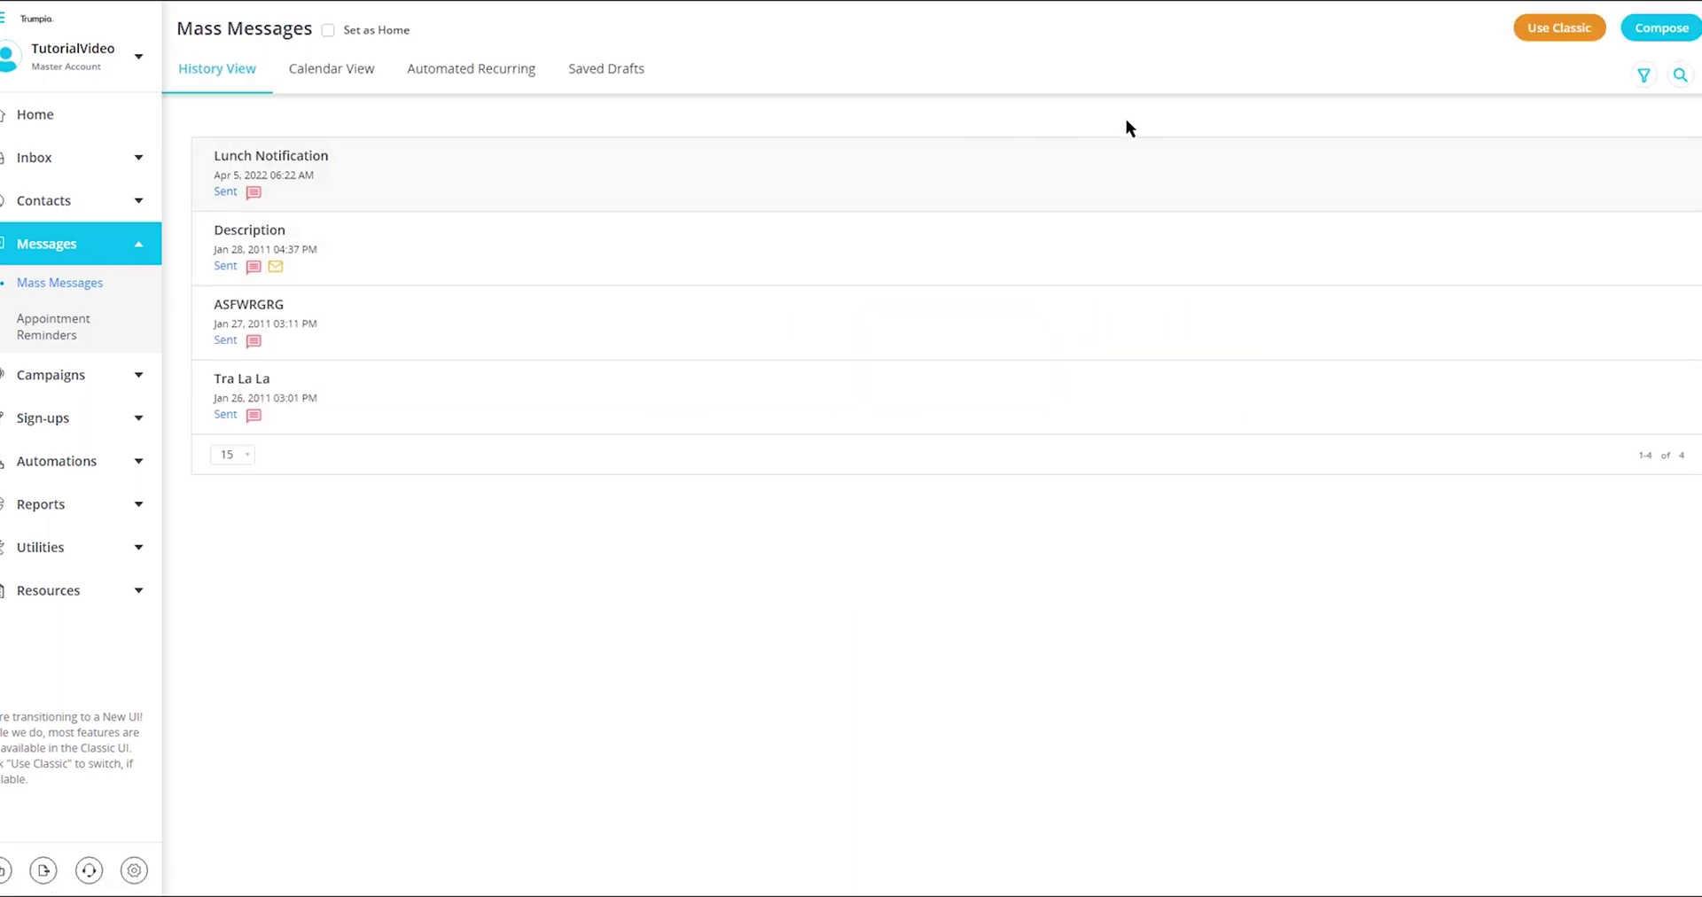
click(1658, 29)
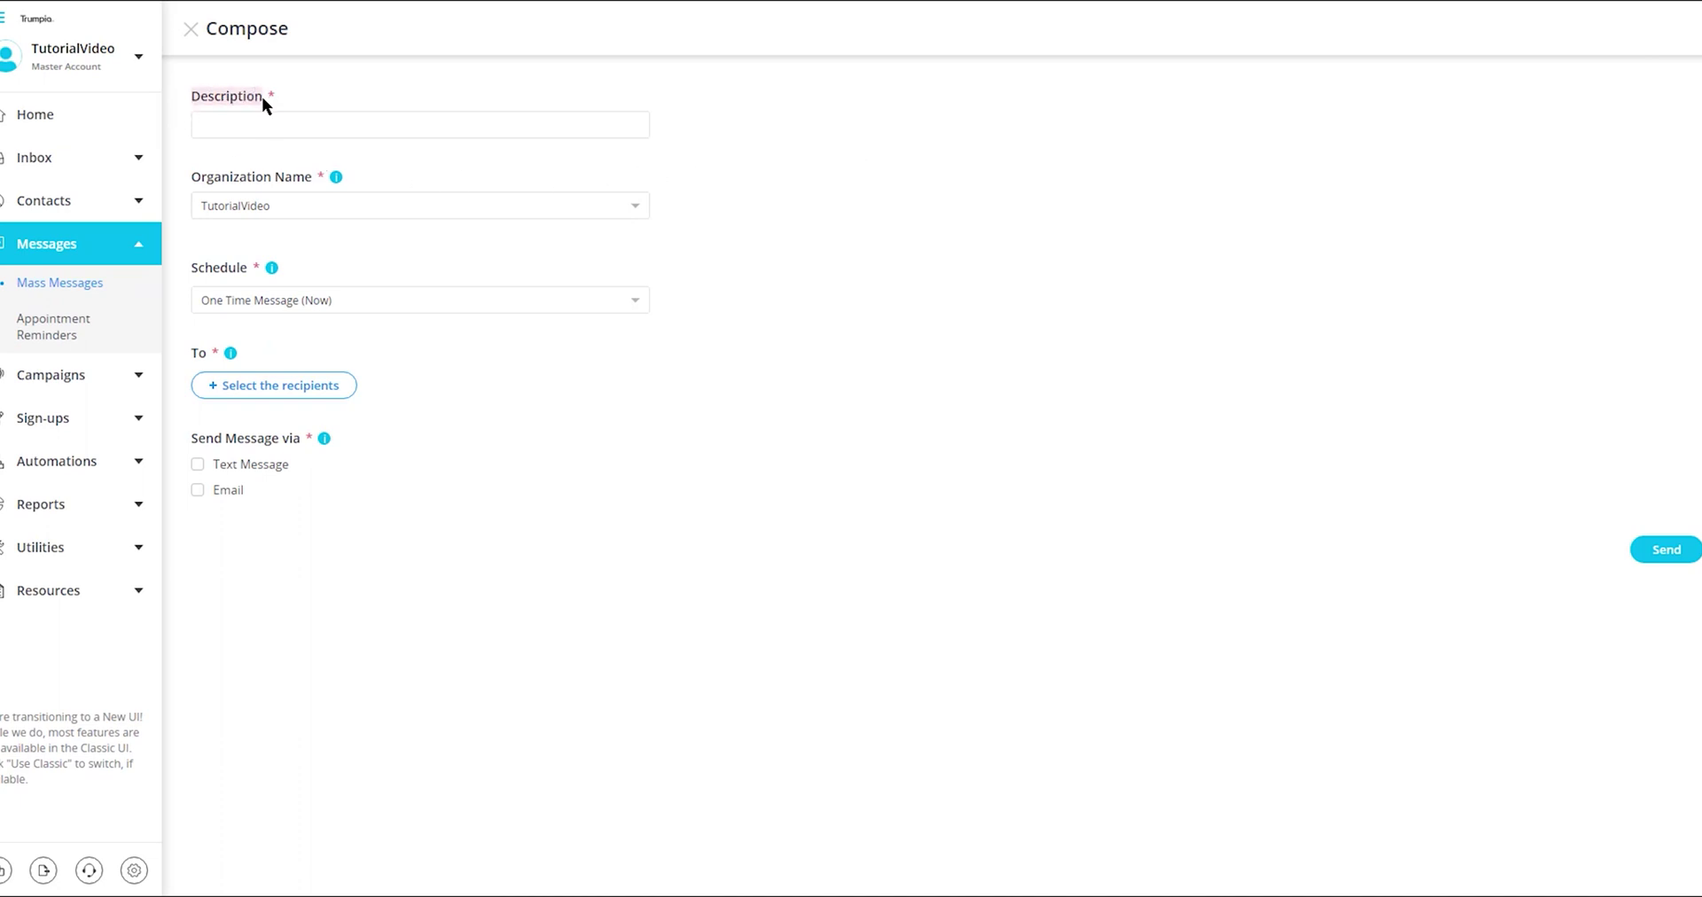
Enter 'Lunch Notification' as the description and keep TutorialVideo as the Organization Name.
click(227, 125)
text(L)
text(unch)
text( Notifica)
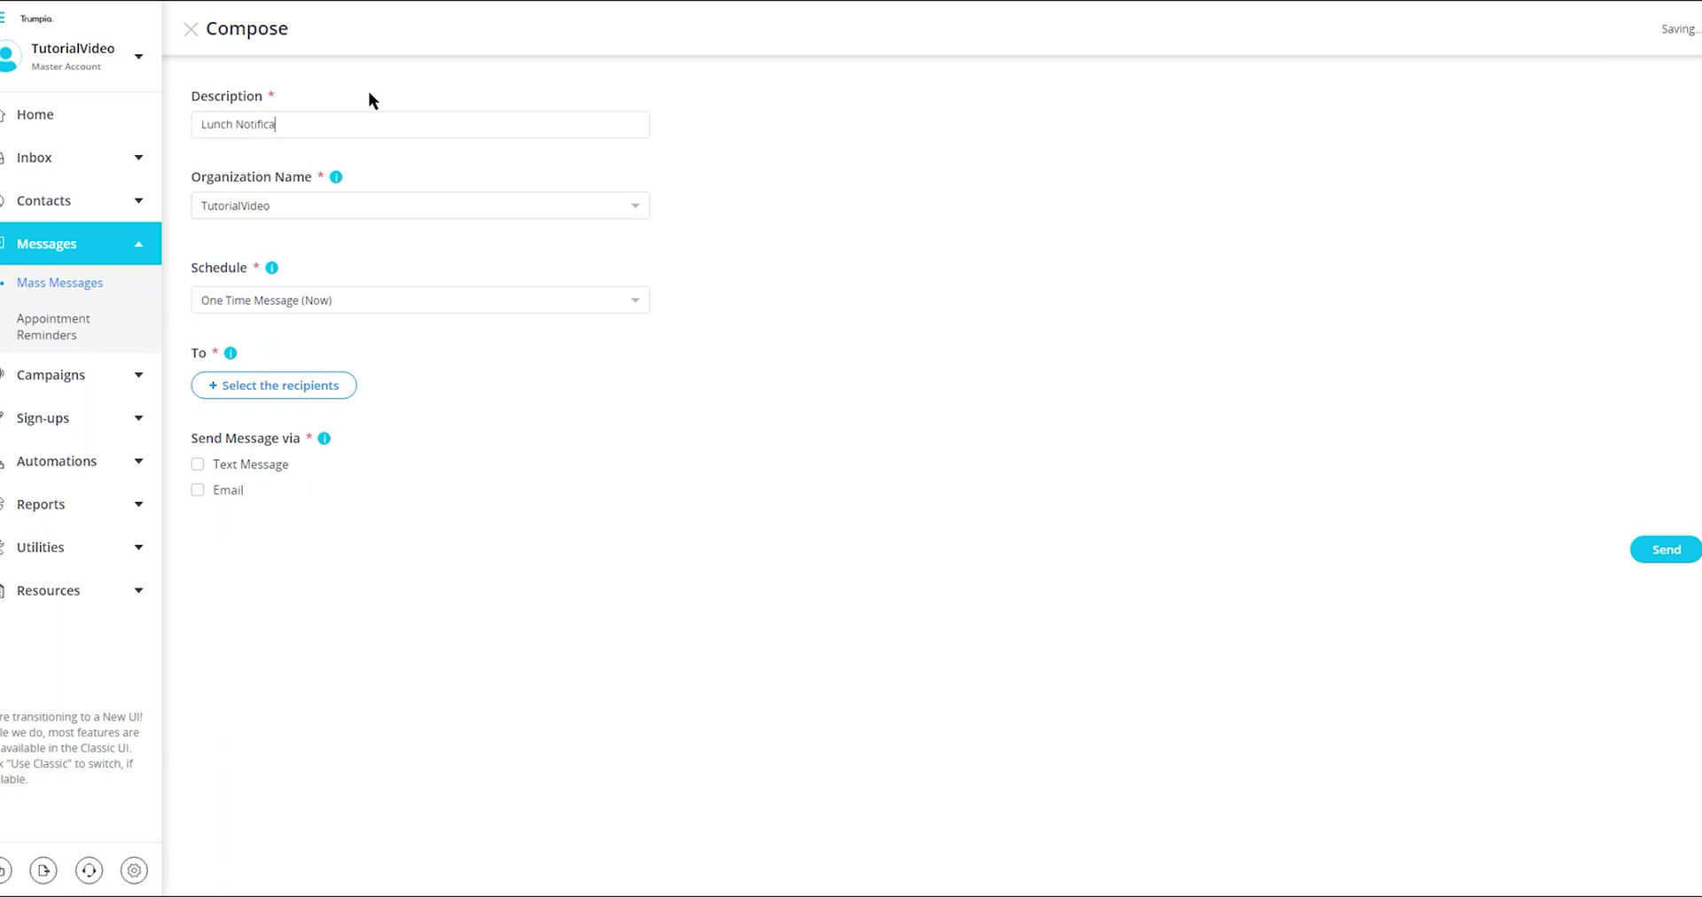
text(tion)
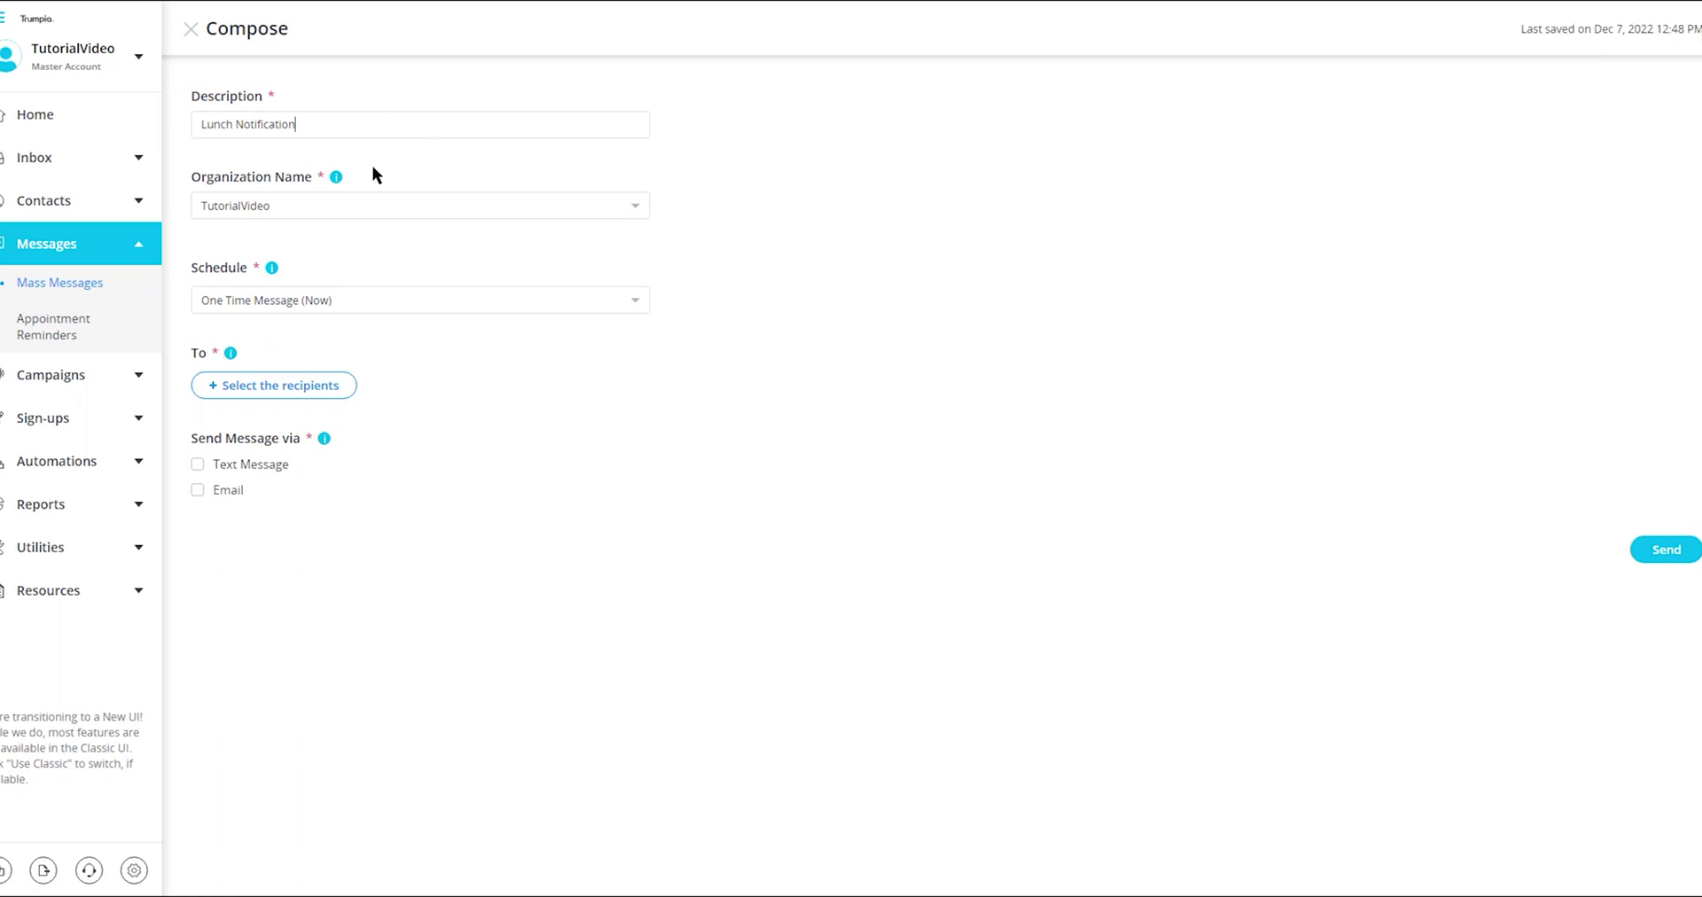
drag(200, 175, 301, 176)
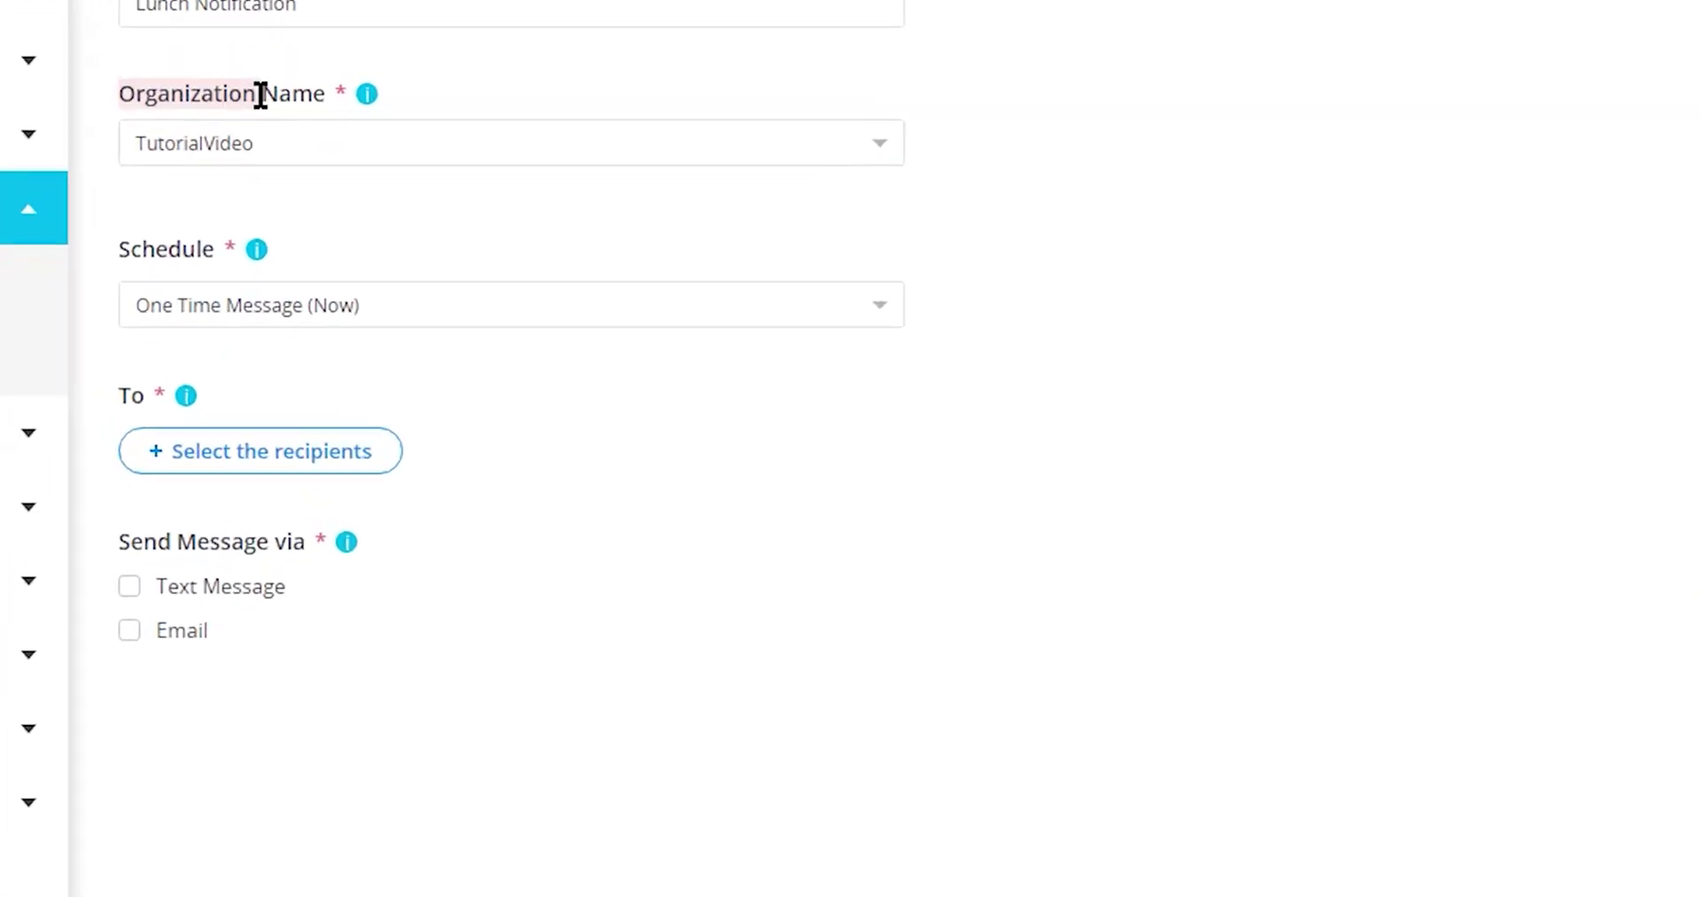
drag(310, 62, 323, 60)
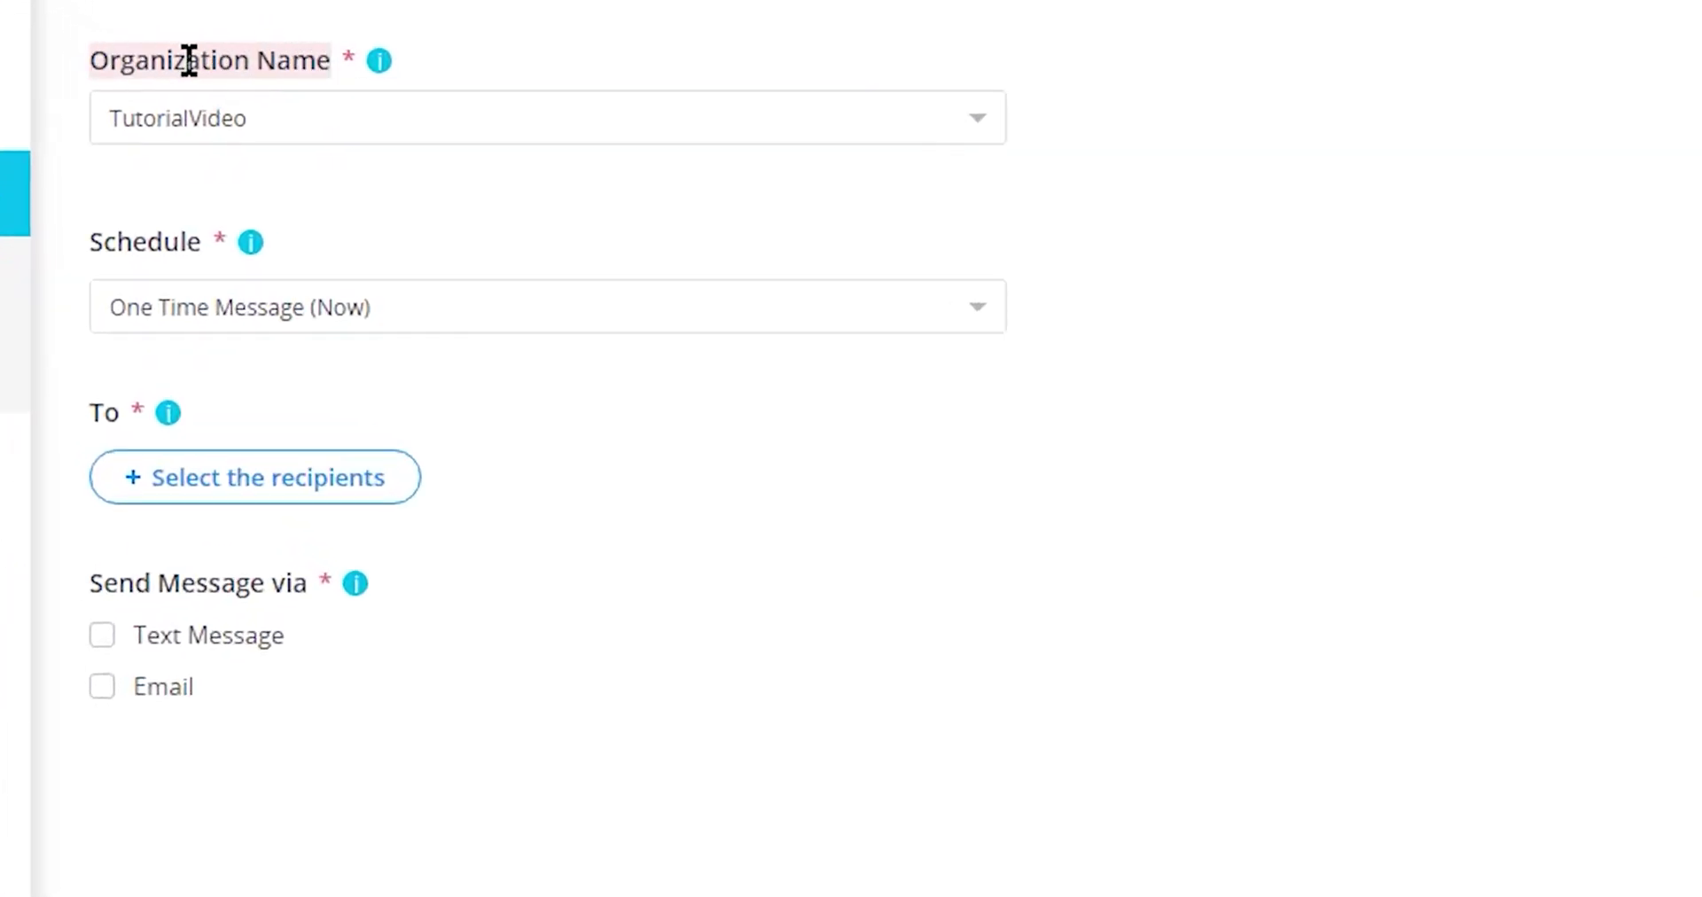
click(979, 124)
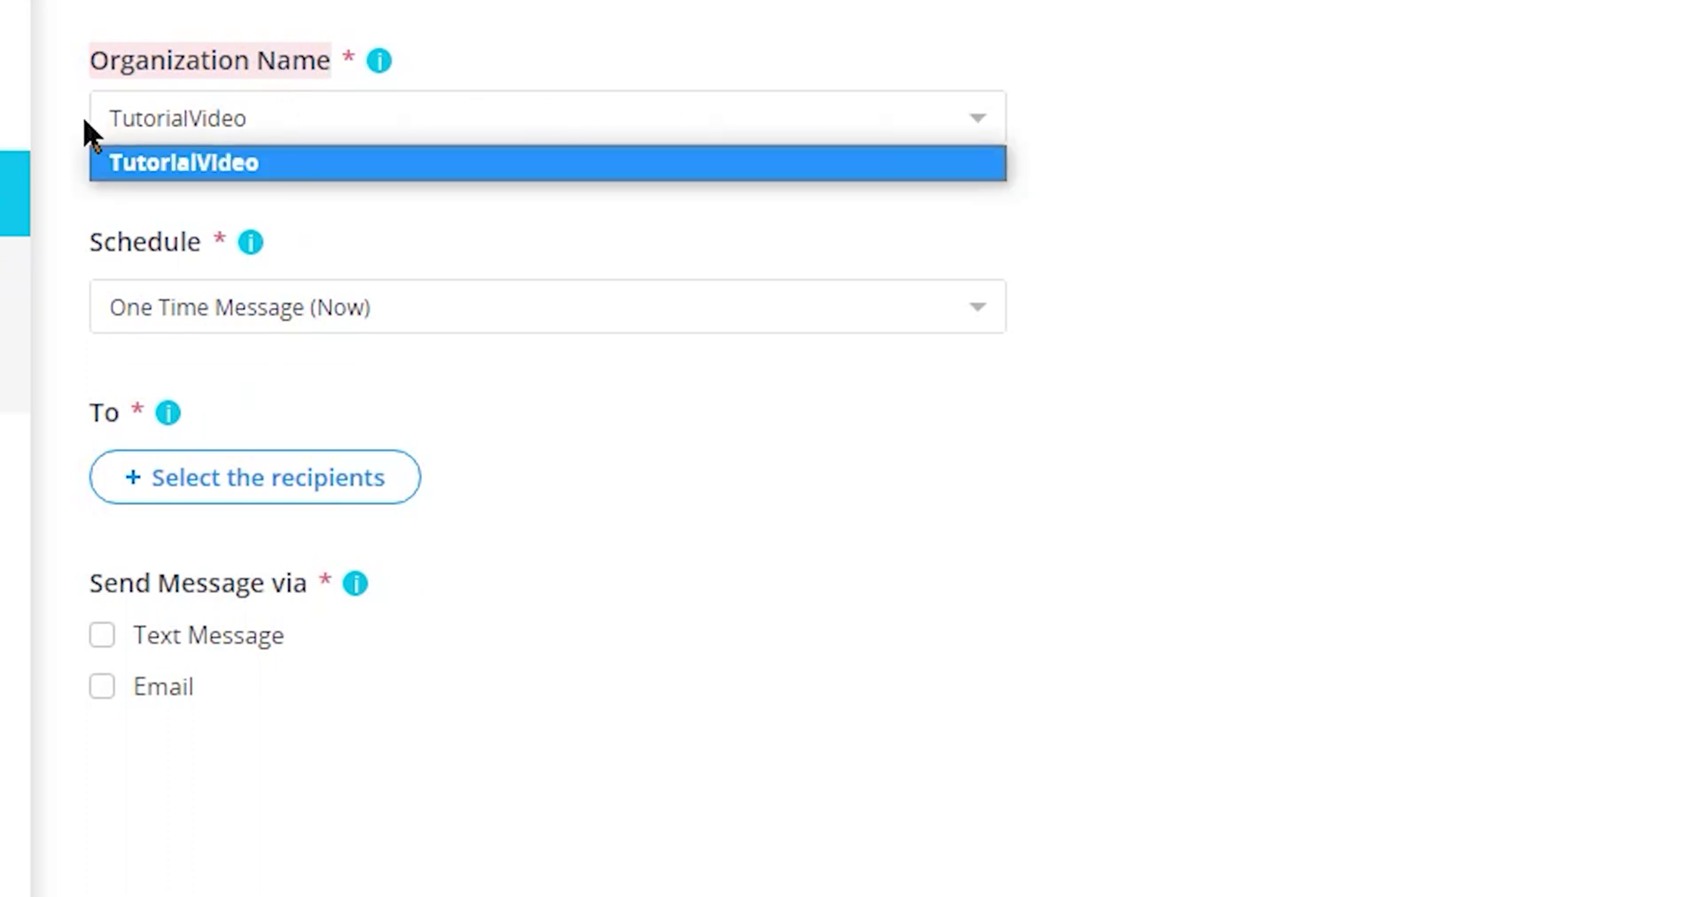
click(966, 118)
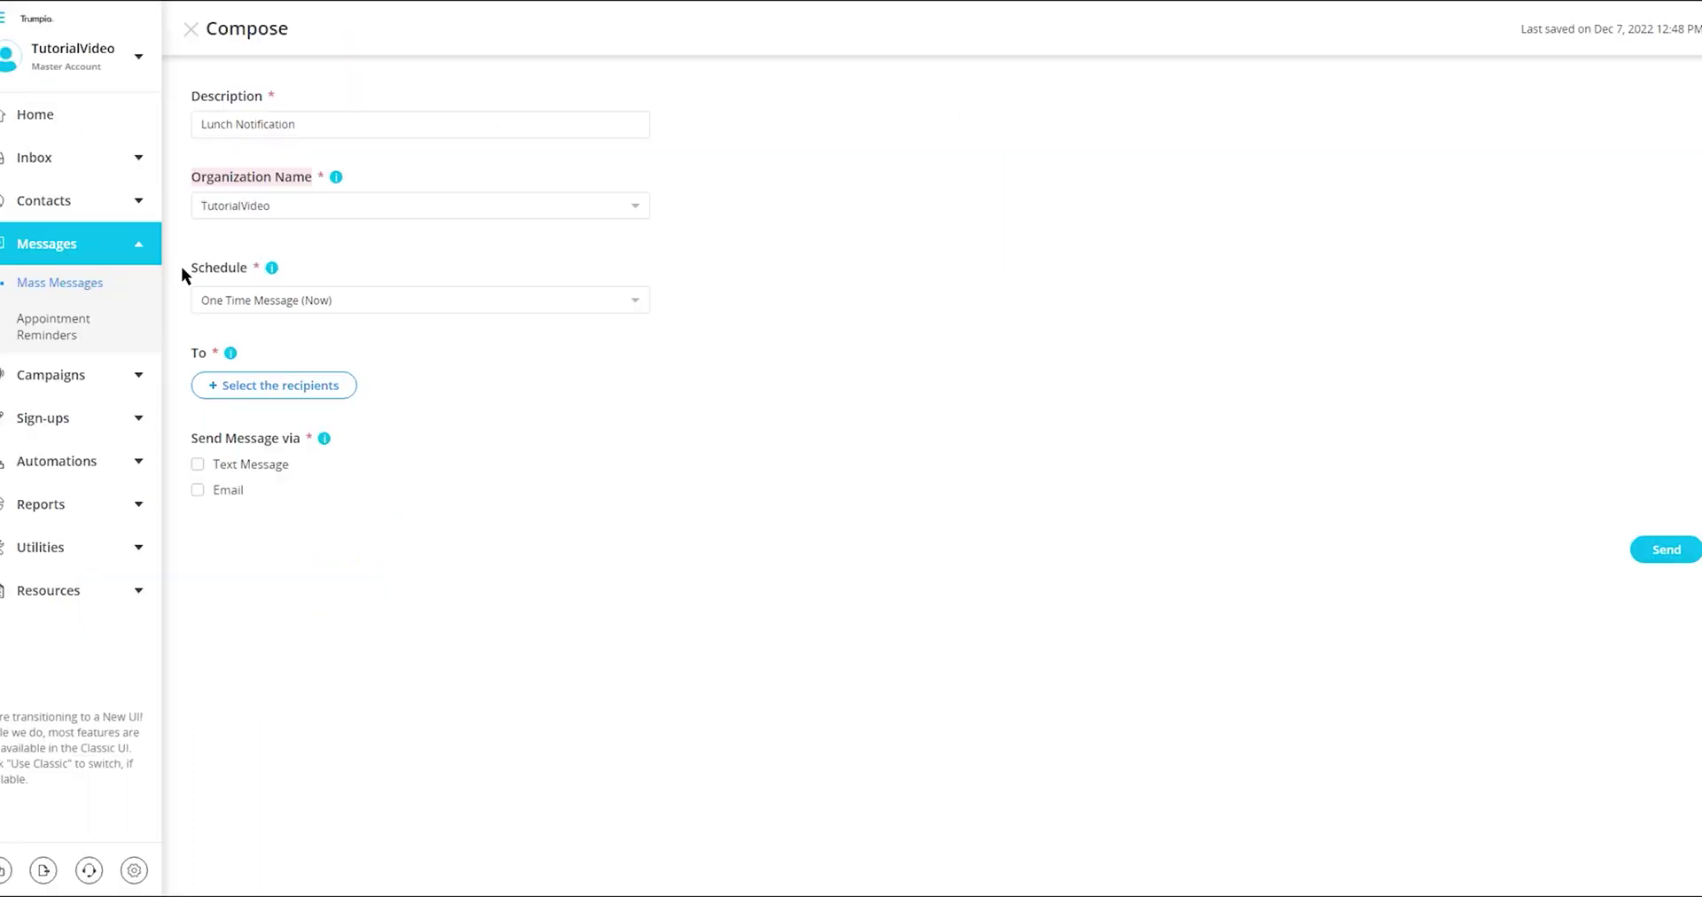
drag(182, 266, 245, 267)
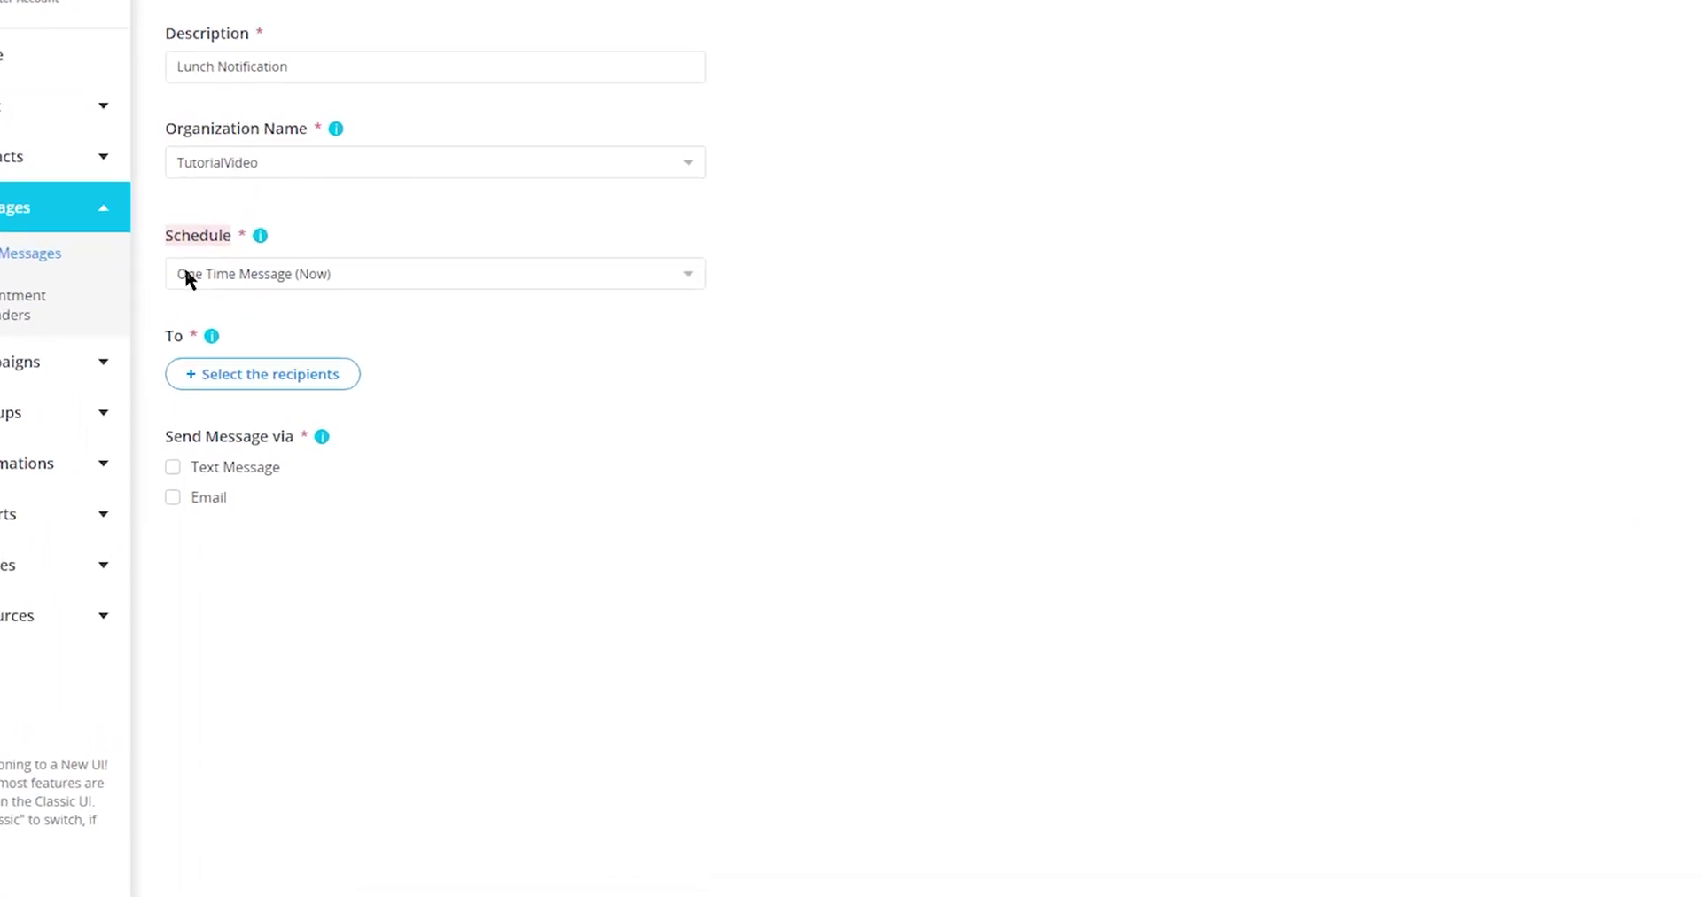
Review the Now and Later schedule options, including the Later send-date calendar.
click(621, 304)
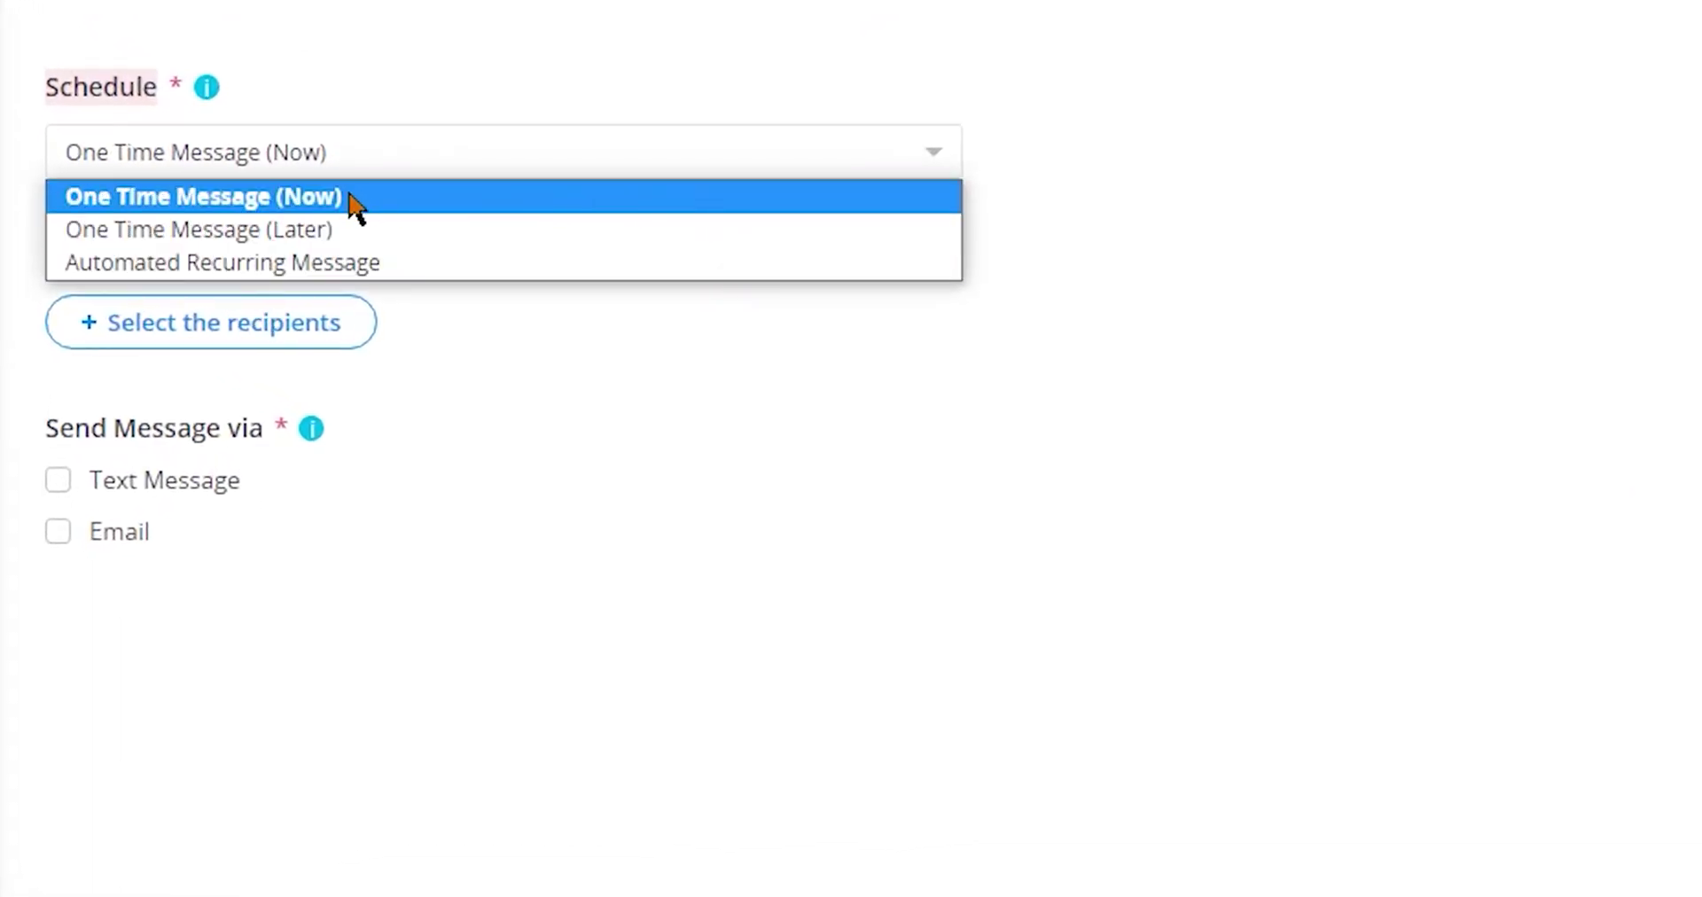
click(425, 197)
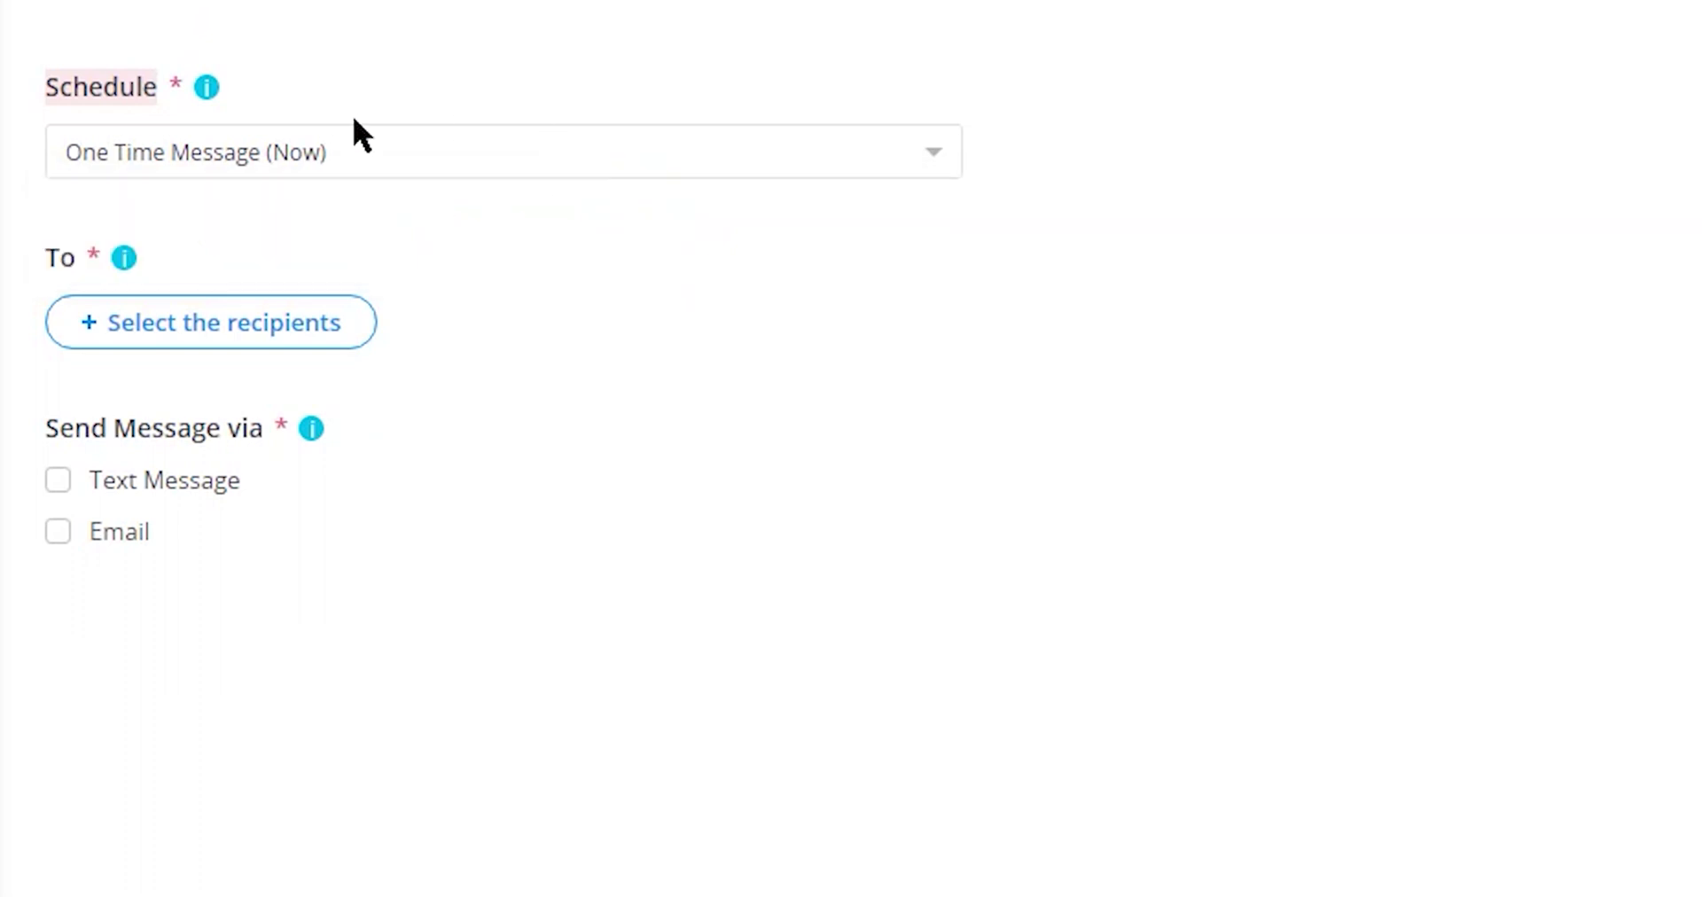
click(936, 156)
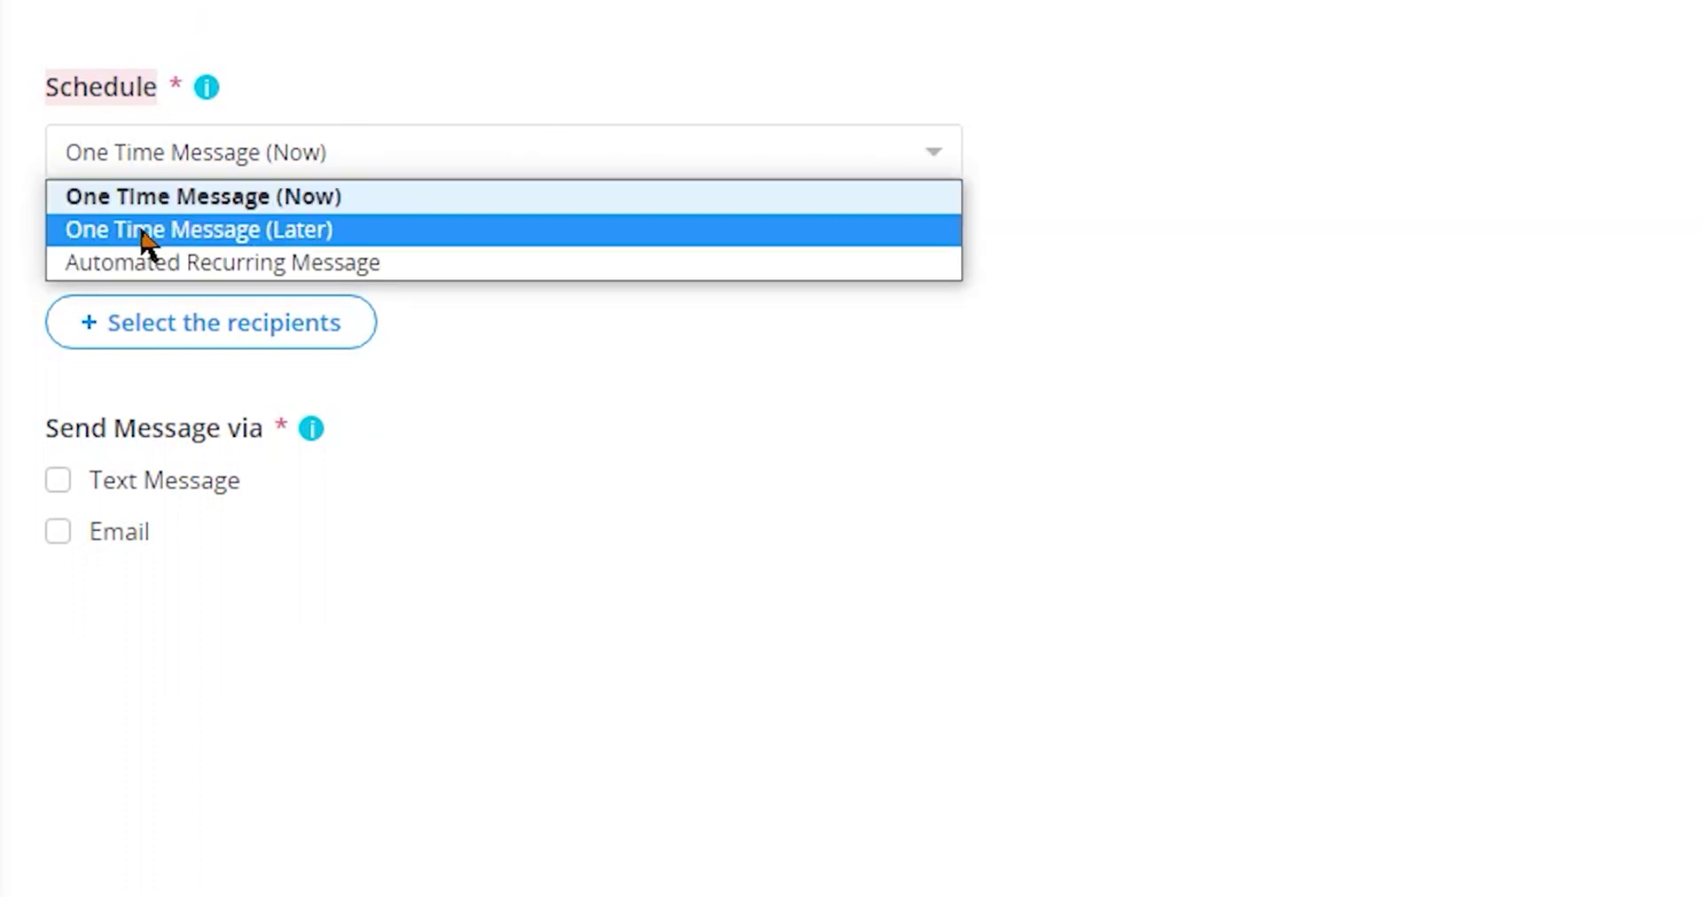
click(291, 232)
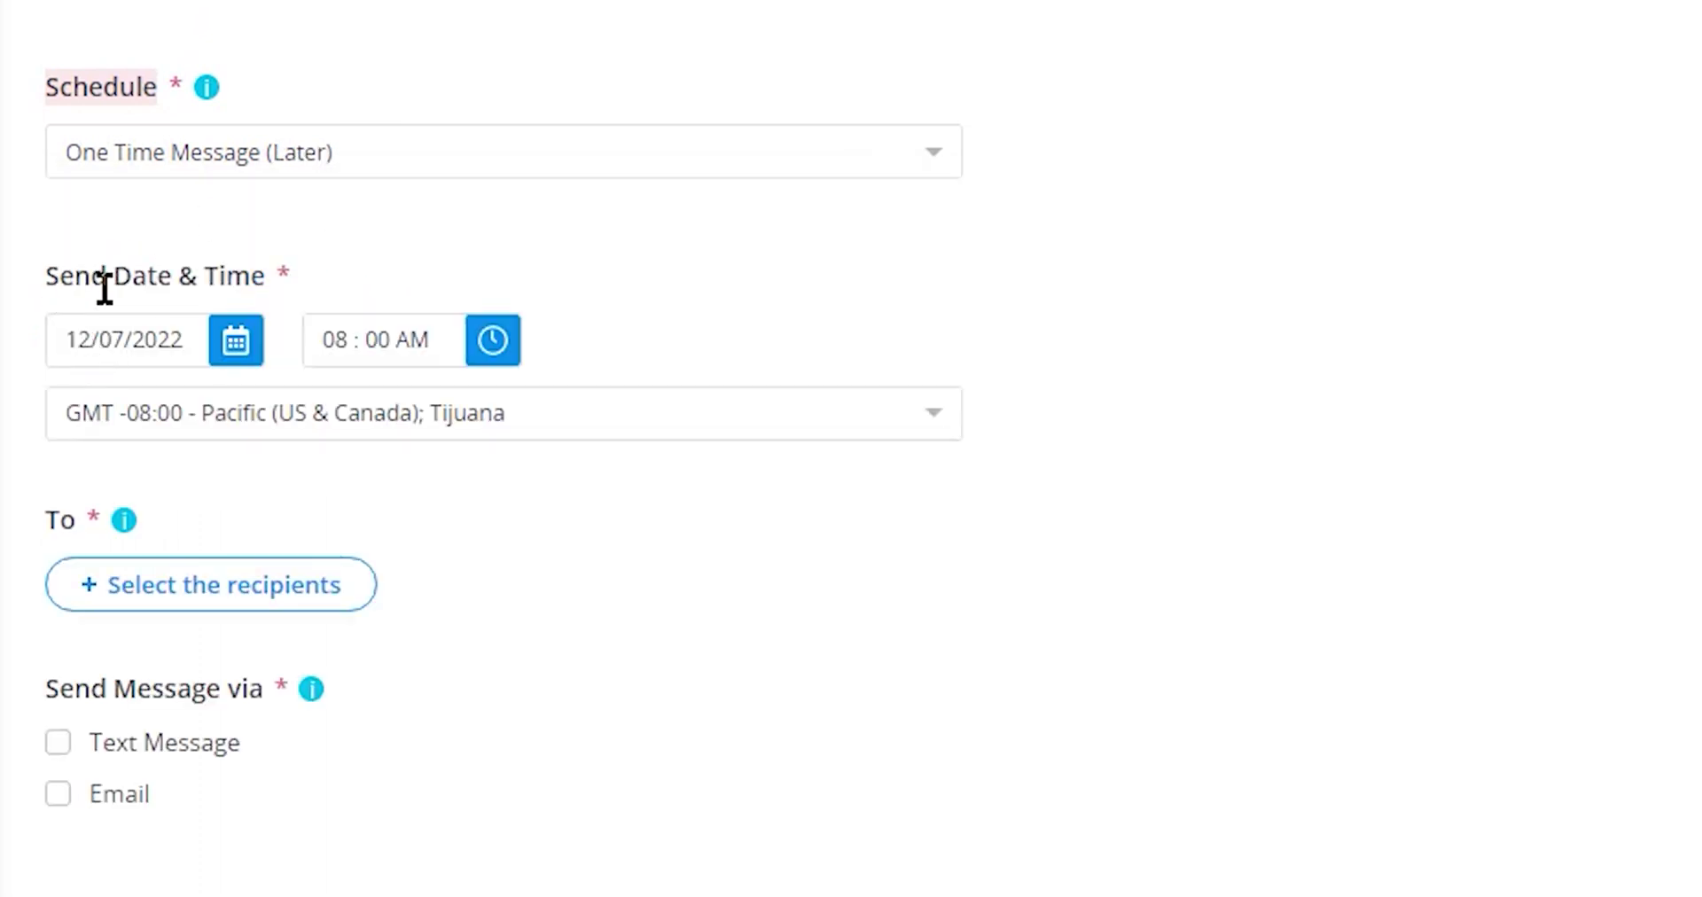
click(237, 344)
Preview Automated Recurring Message with Interval range, then revert to One Time Message (Now).
click(935, 163)
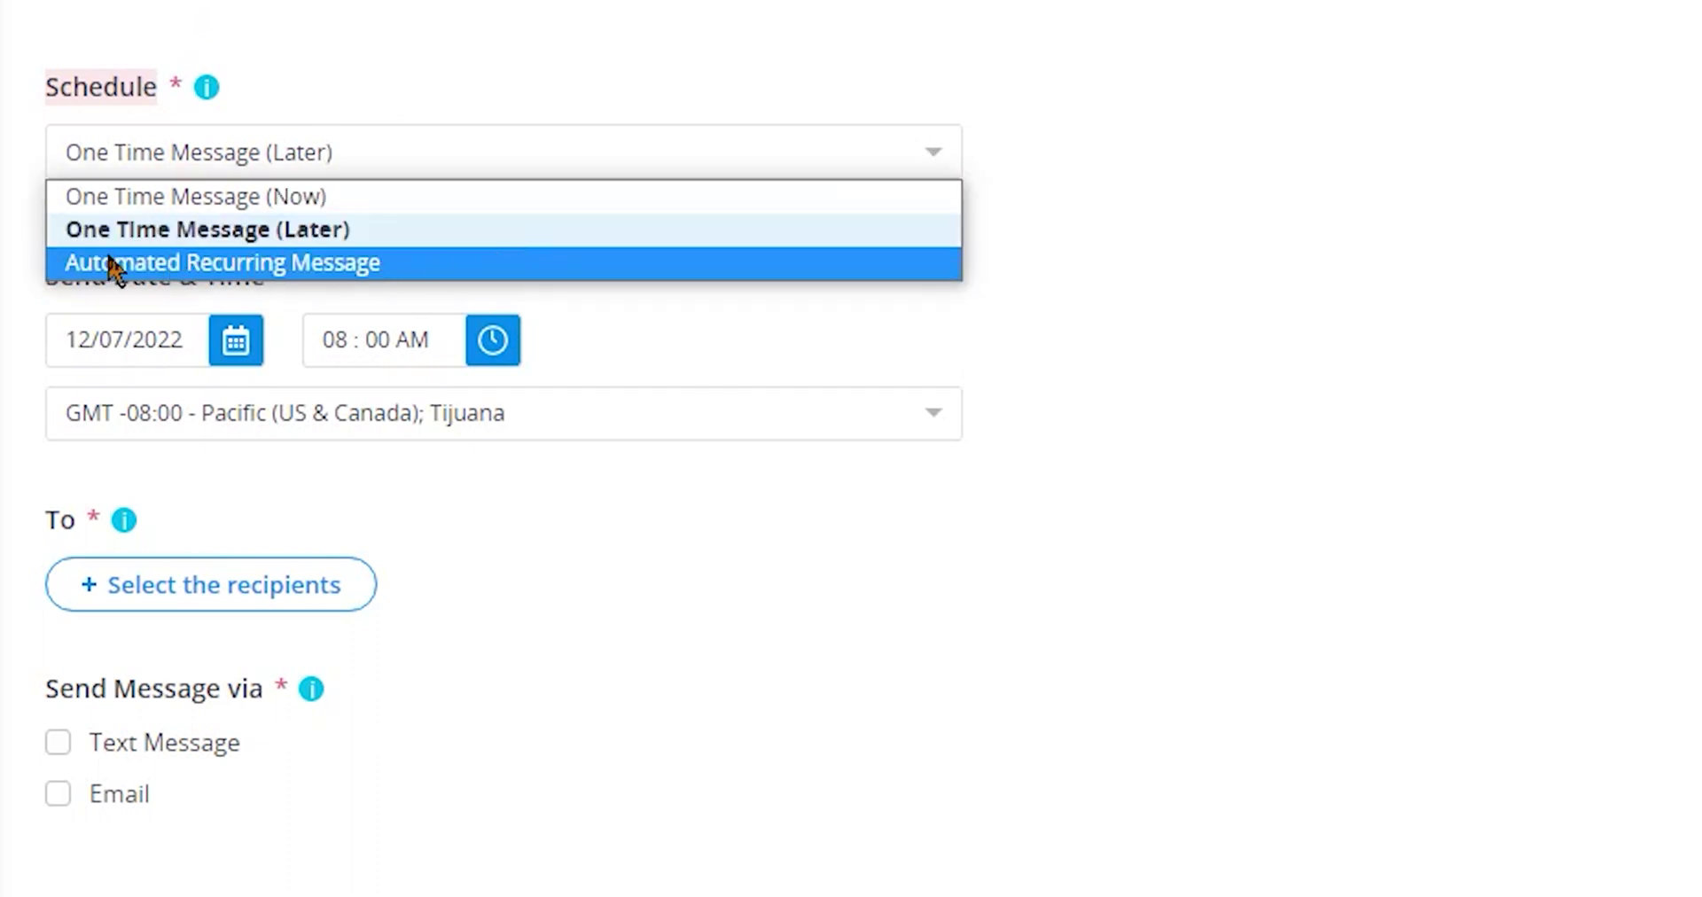
click(304, 269)
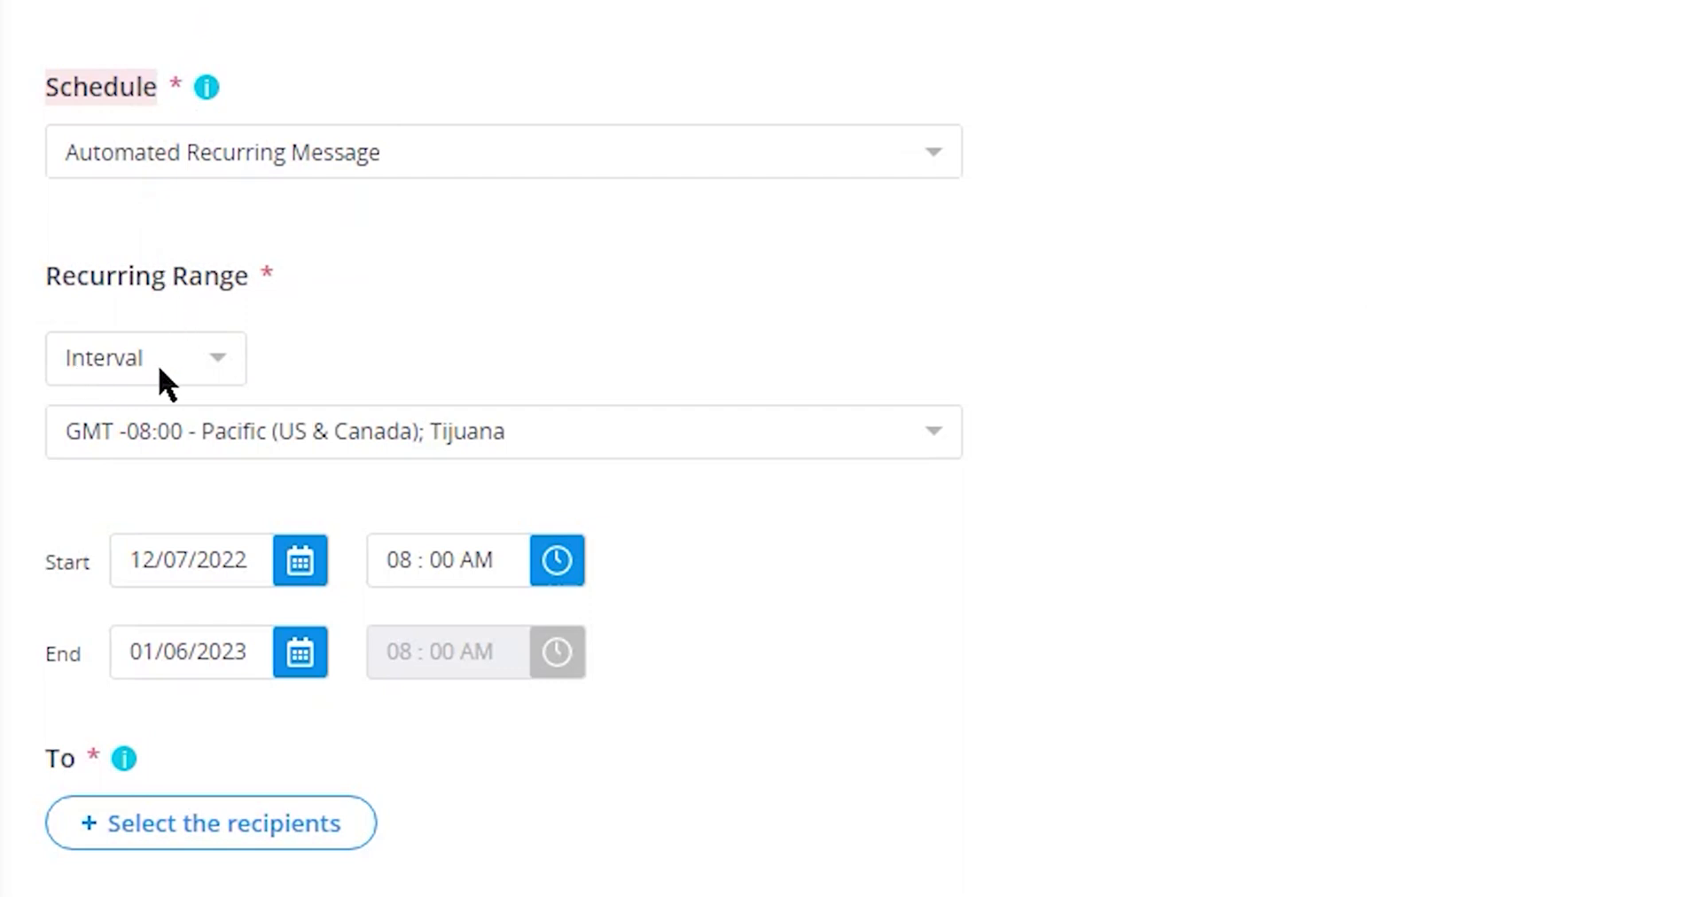
click(220, 354)
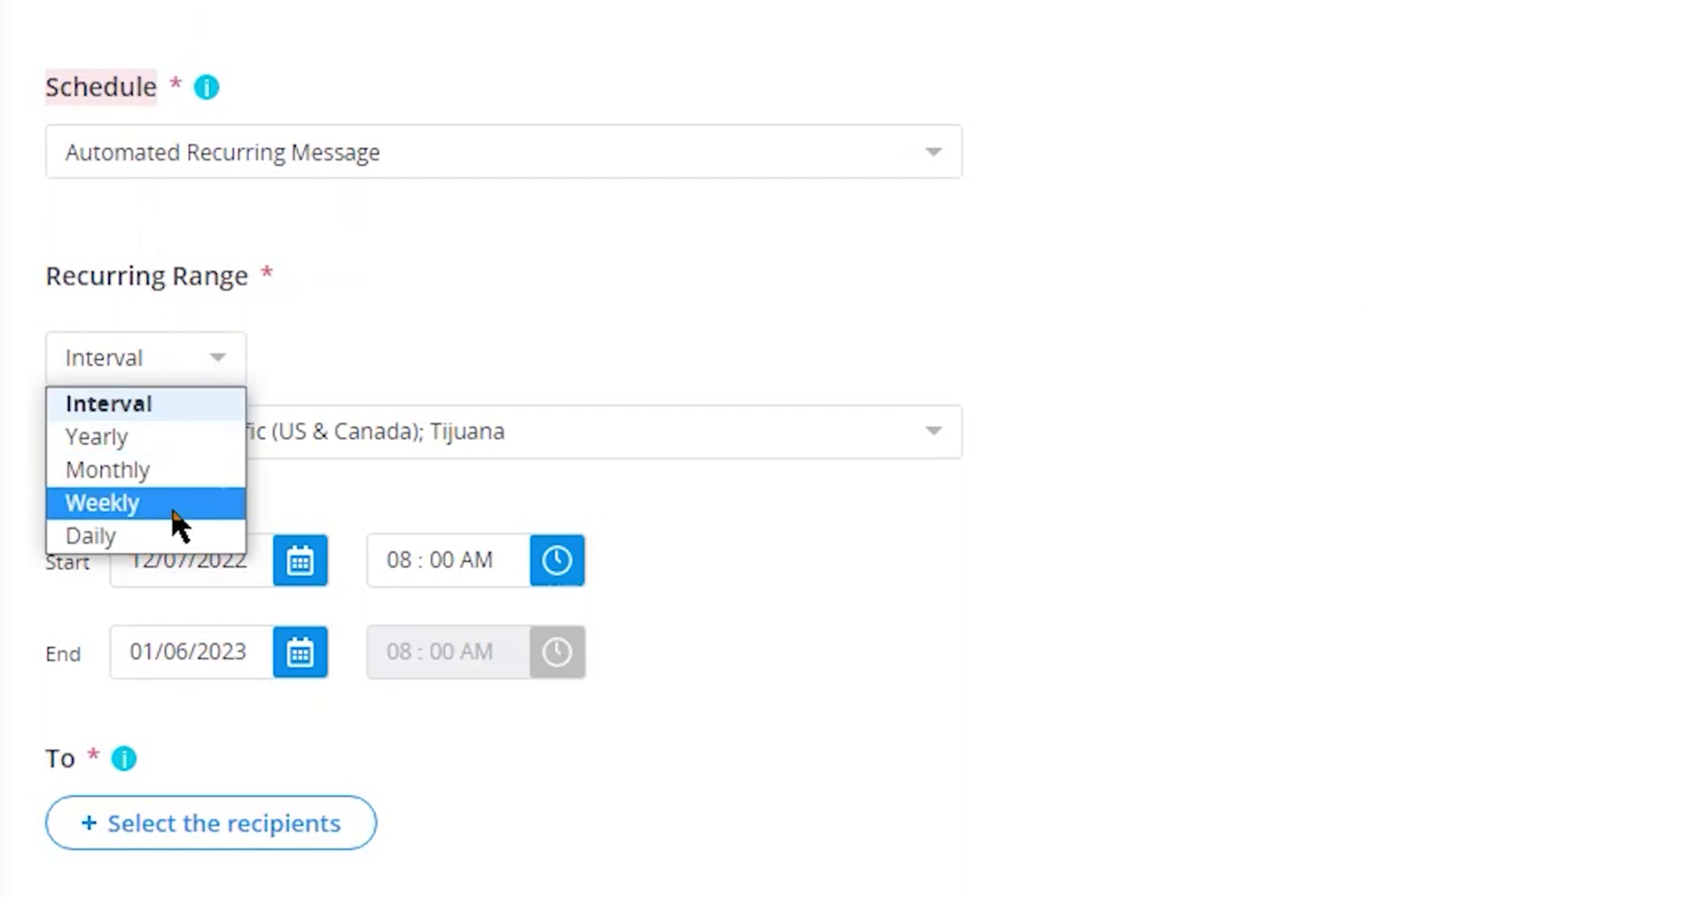
click(270, 399)
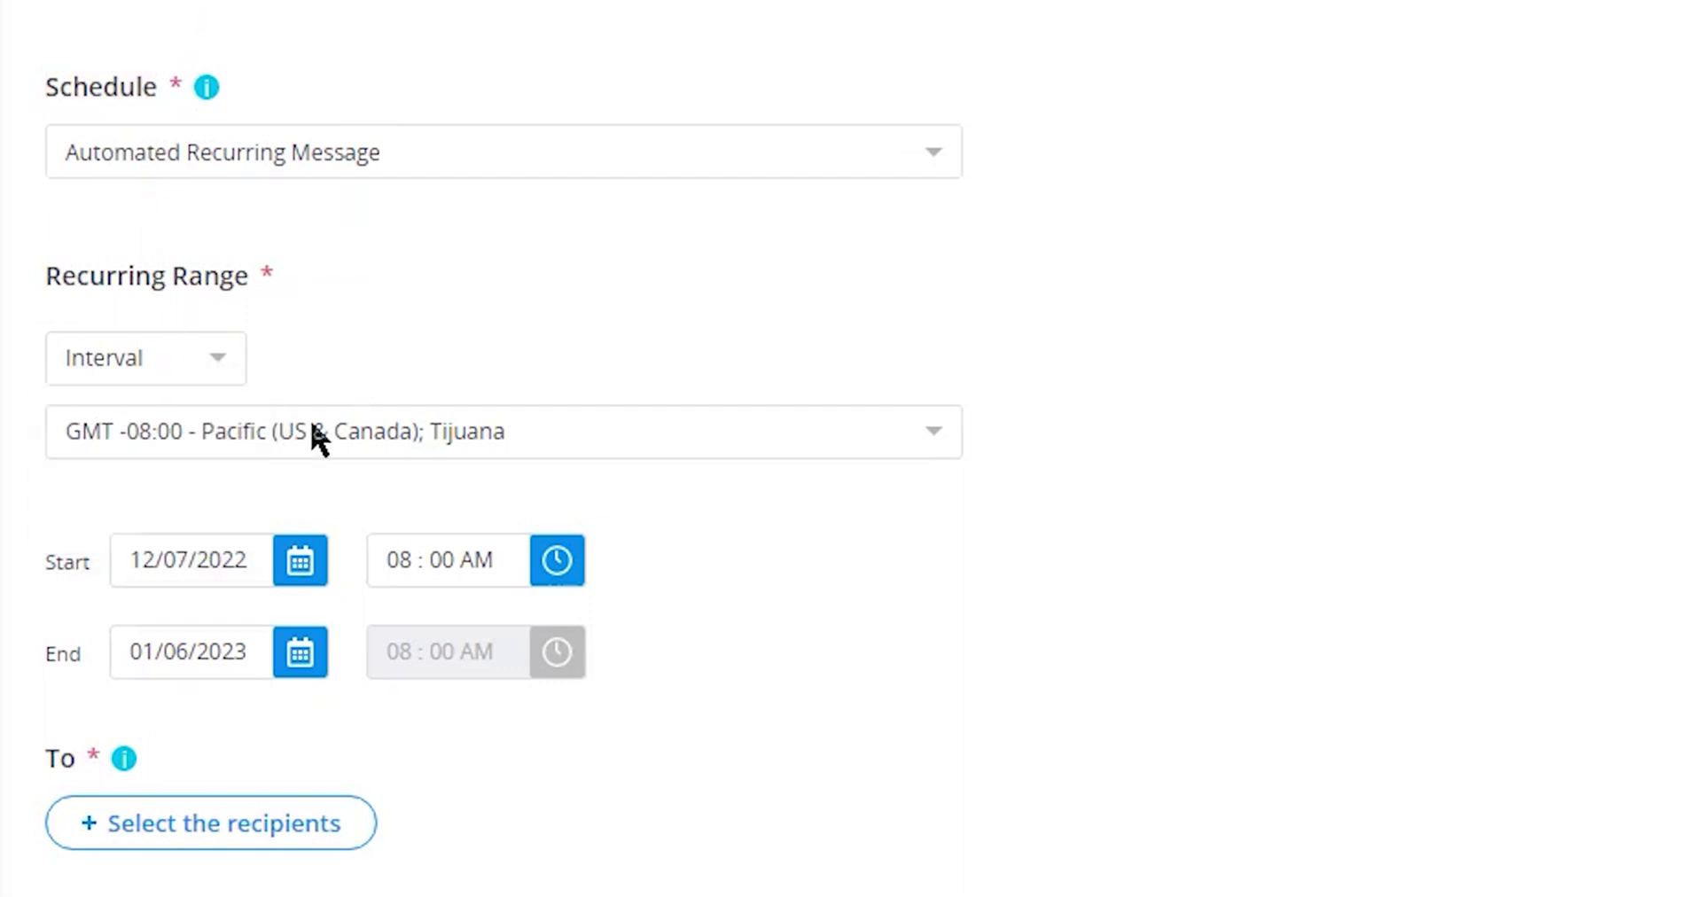
click(942, 158)
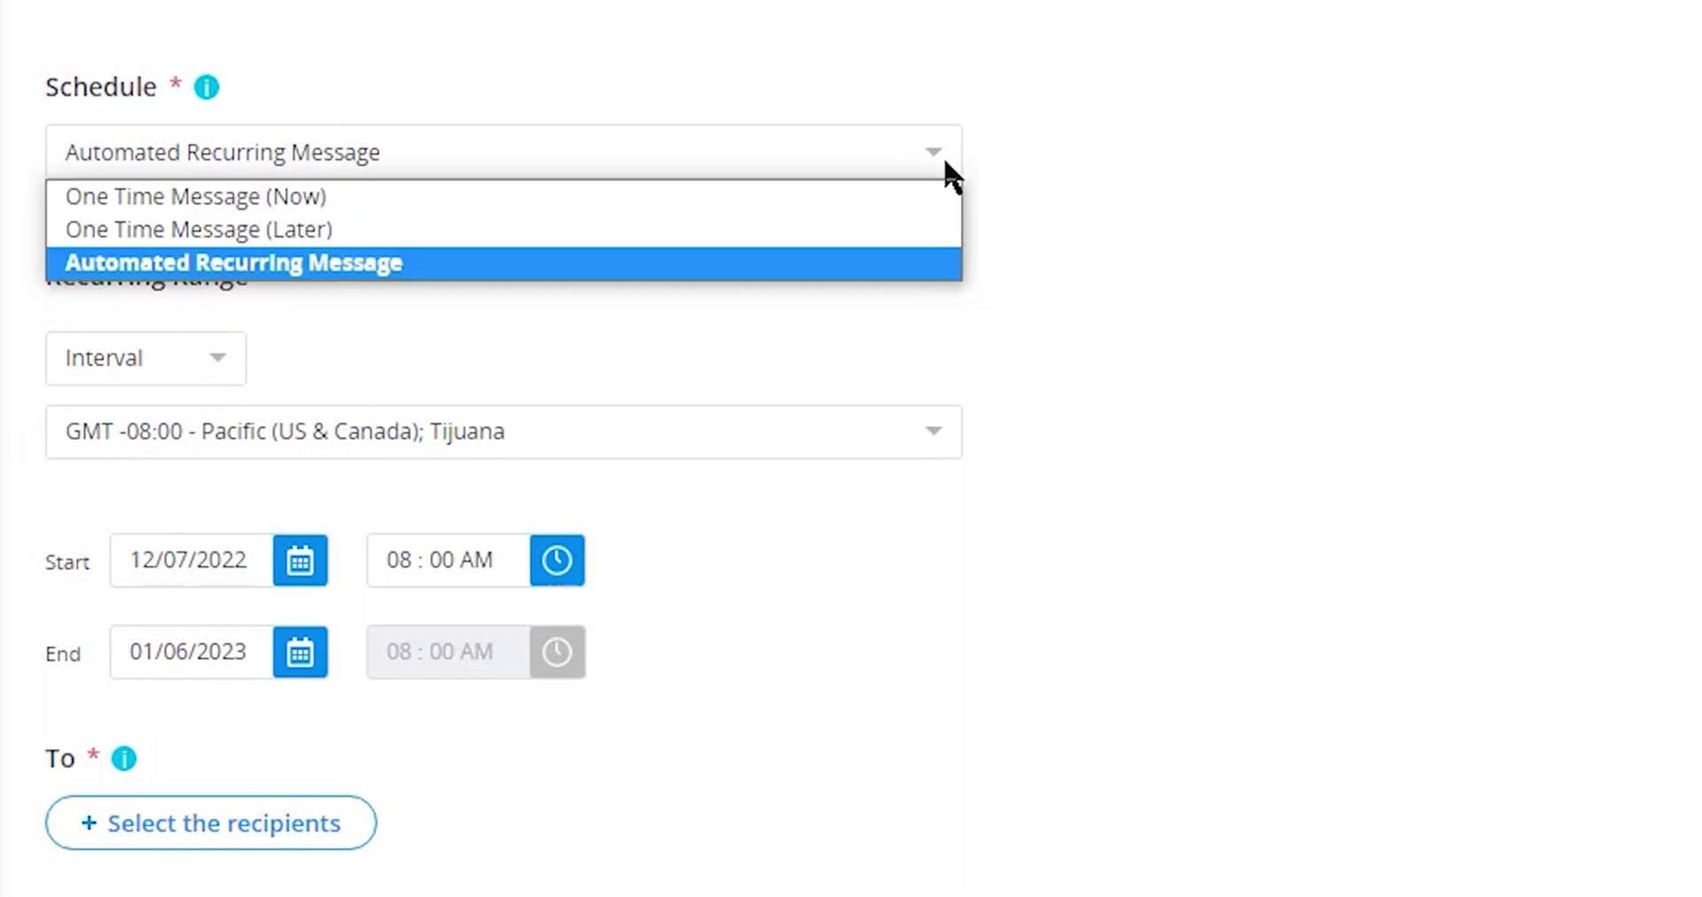
click(158, 197)
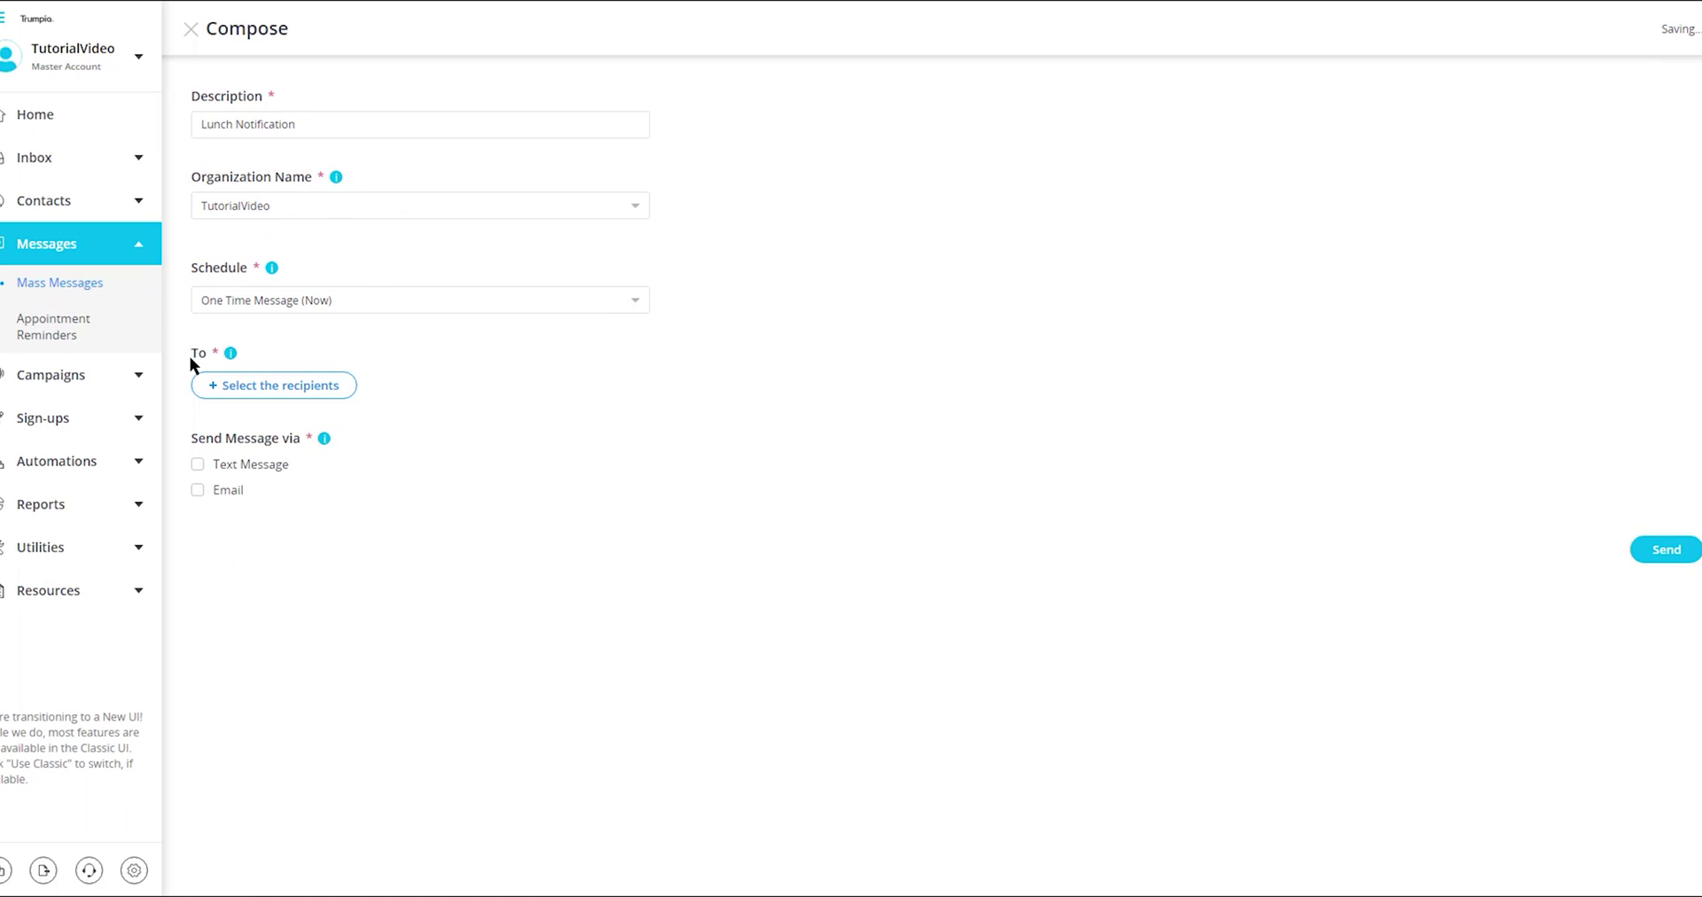
Pick Distribution List(s) as the recipient type and confirm the Employees list.
click(277, 386)
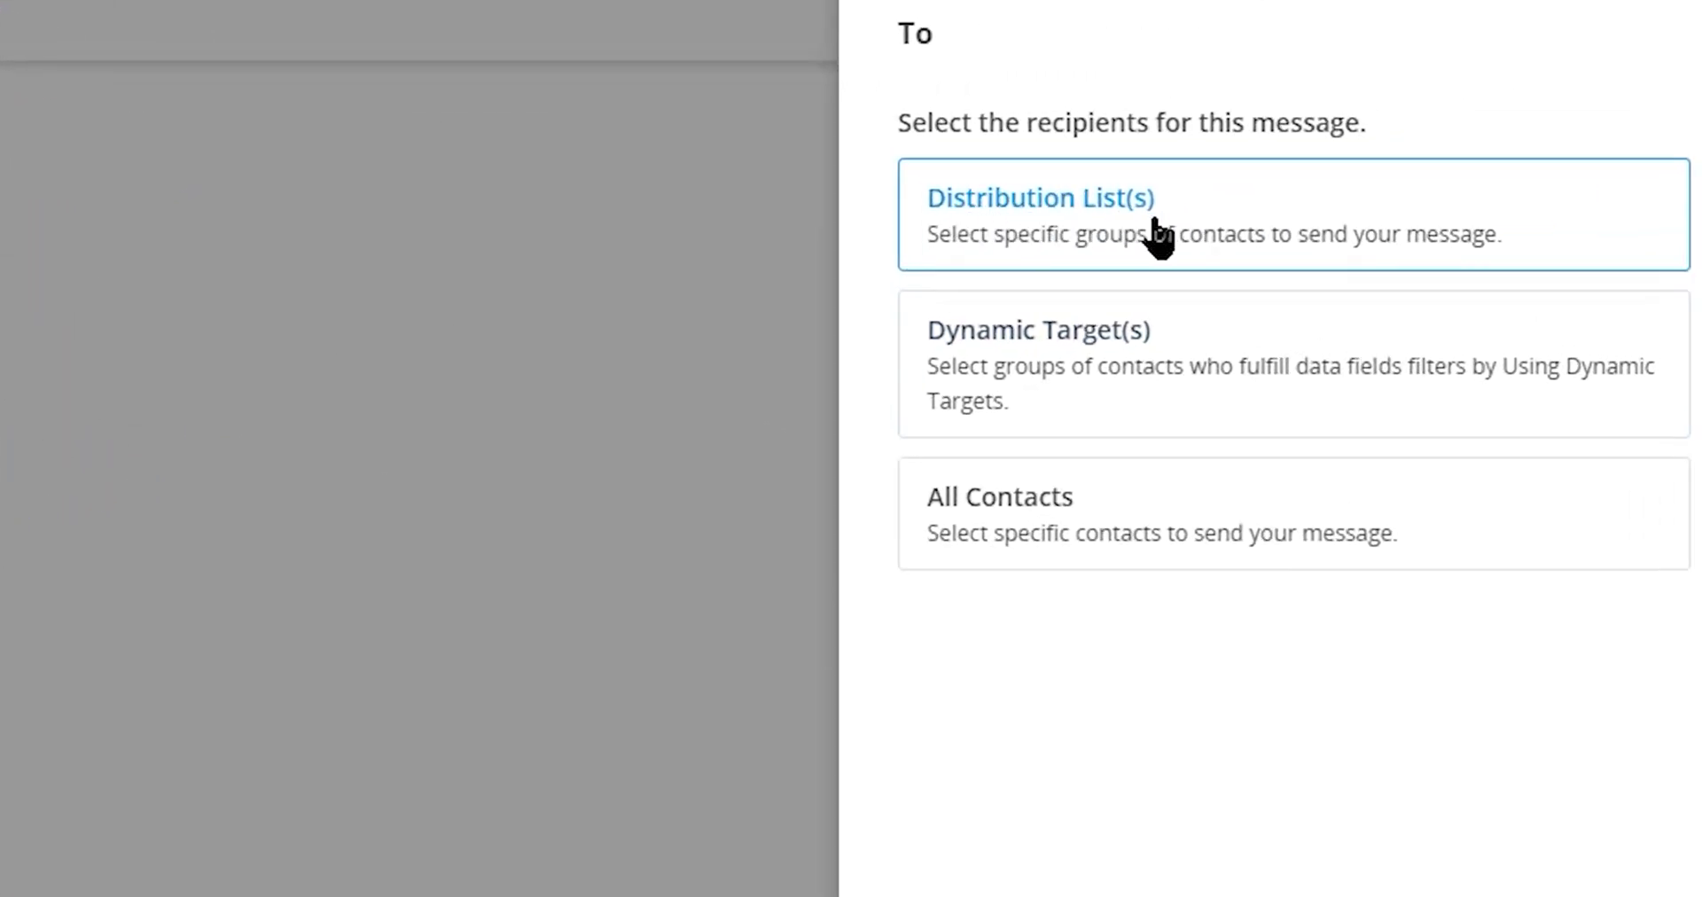
click(1157, 226)
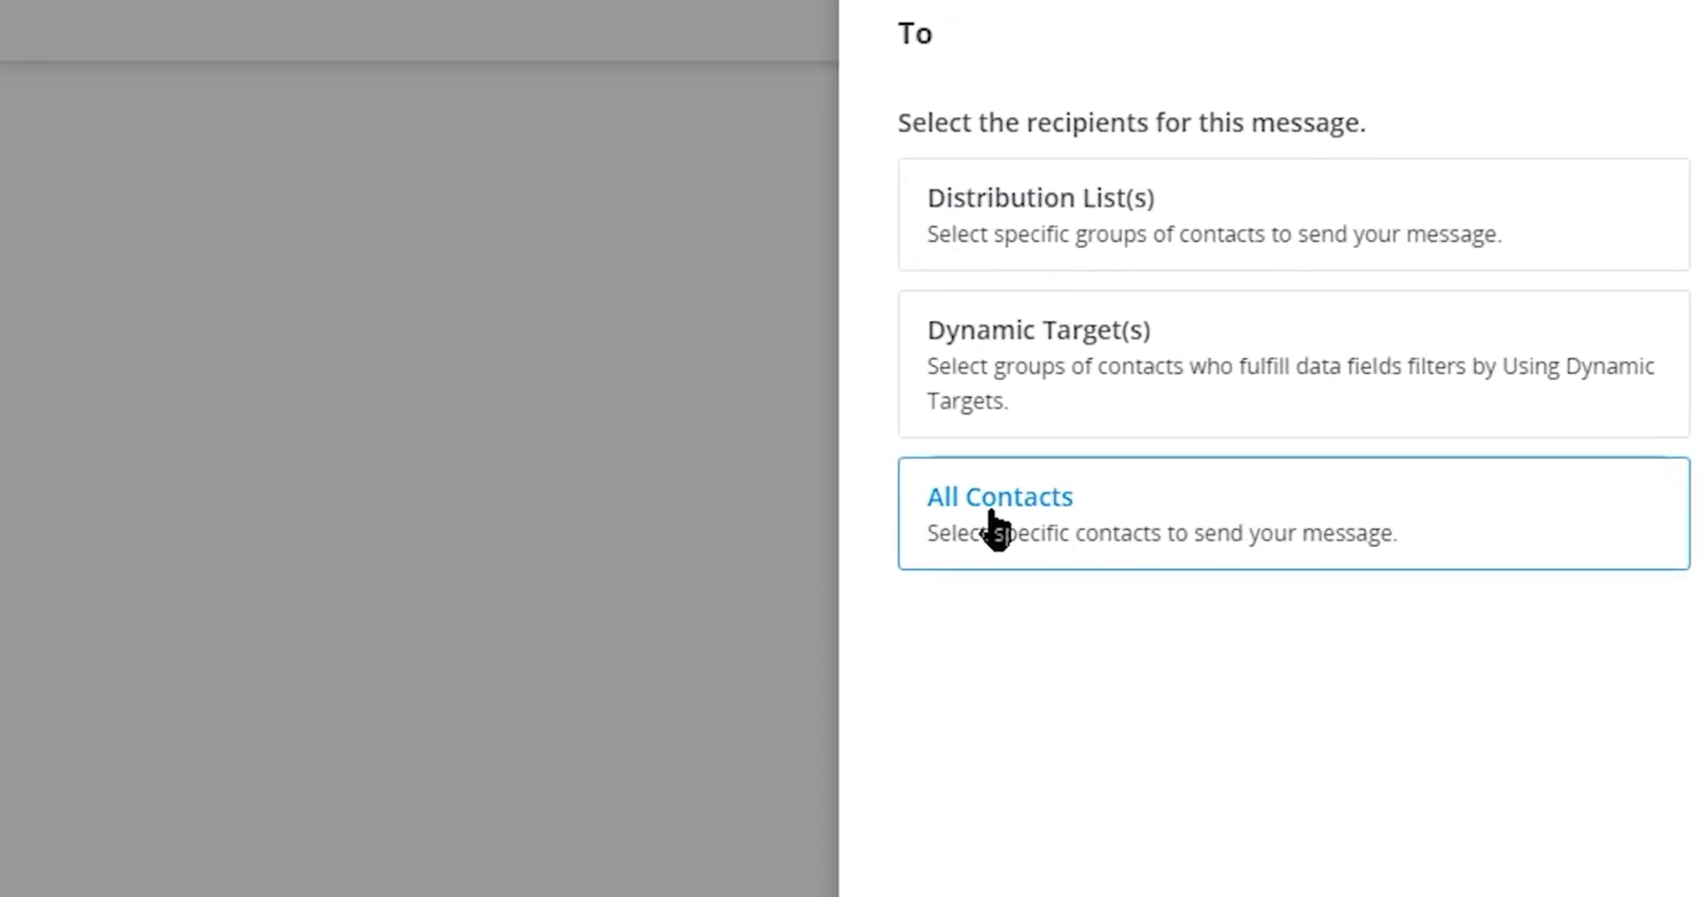
click(1126, 514)
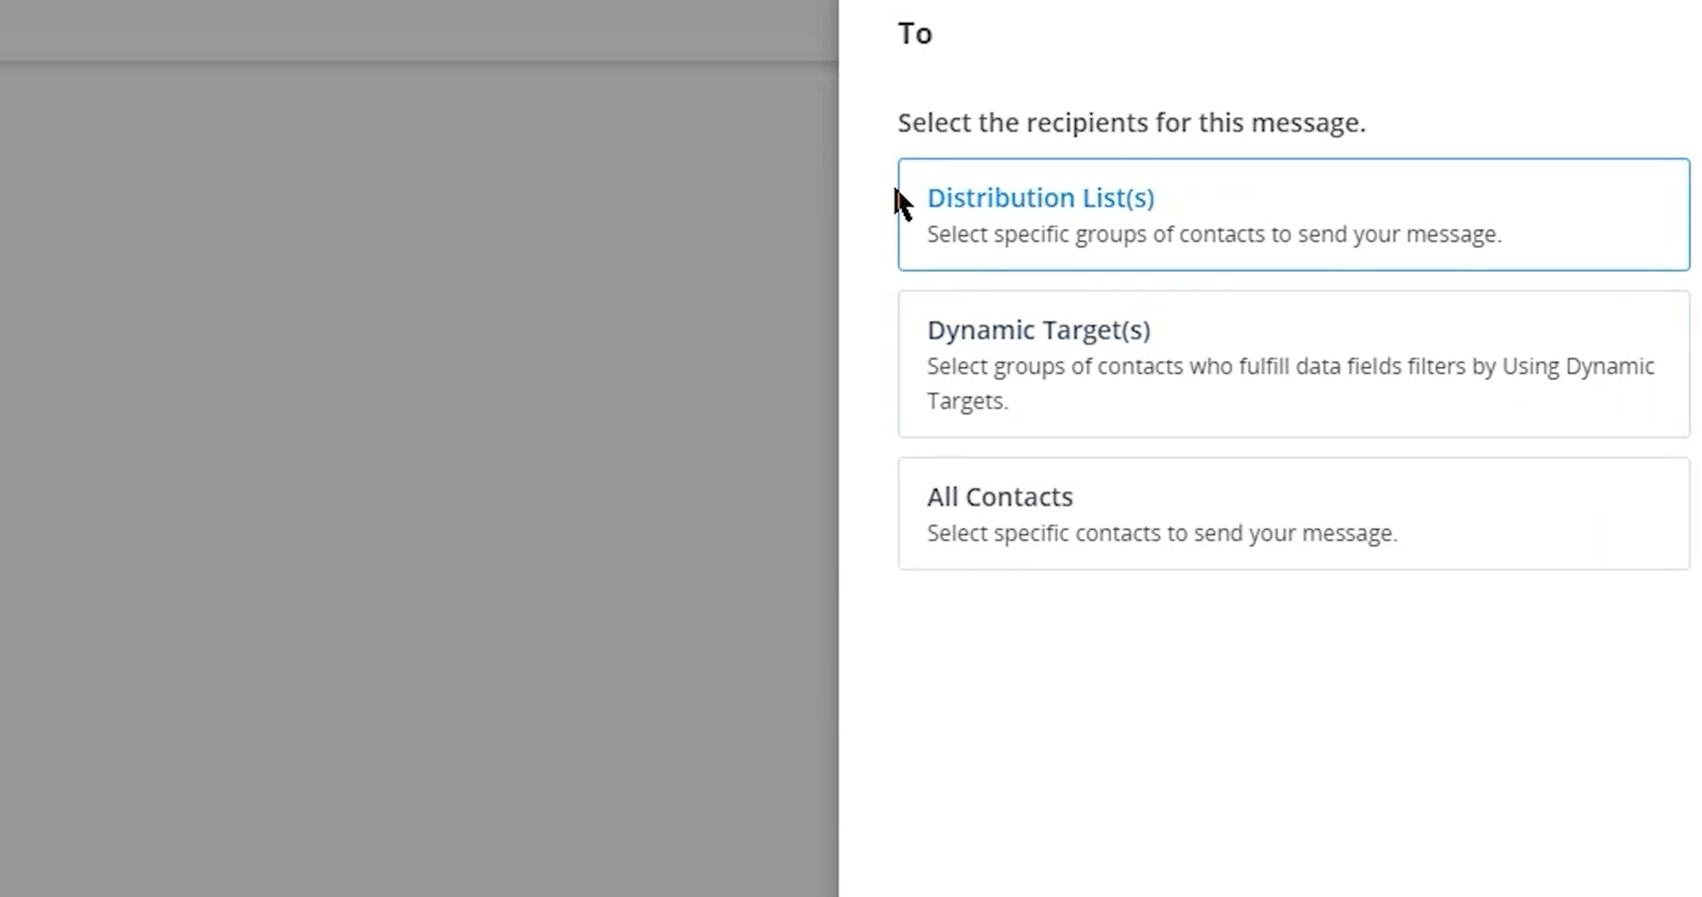
click(1081, 232)
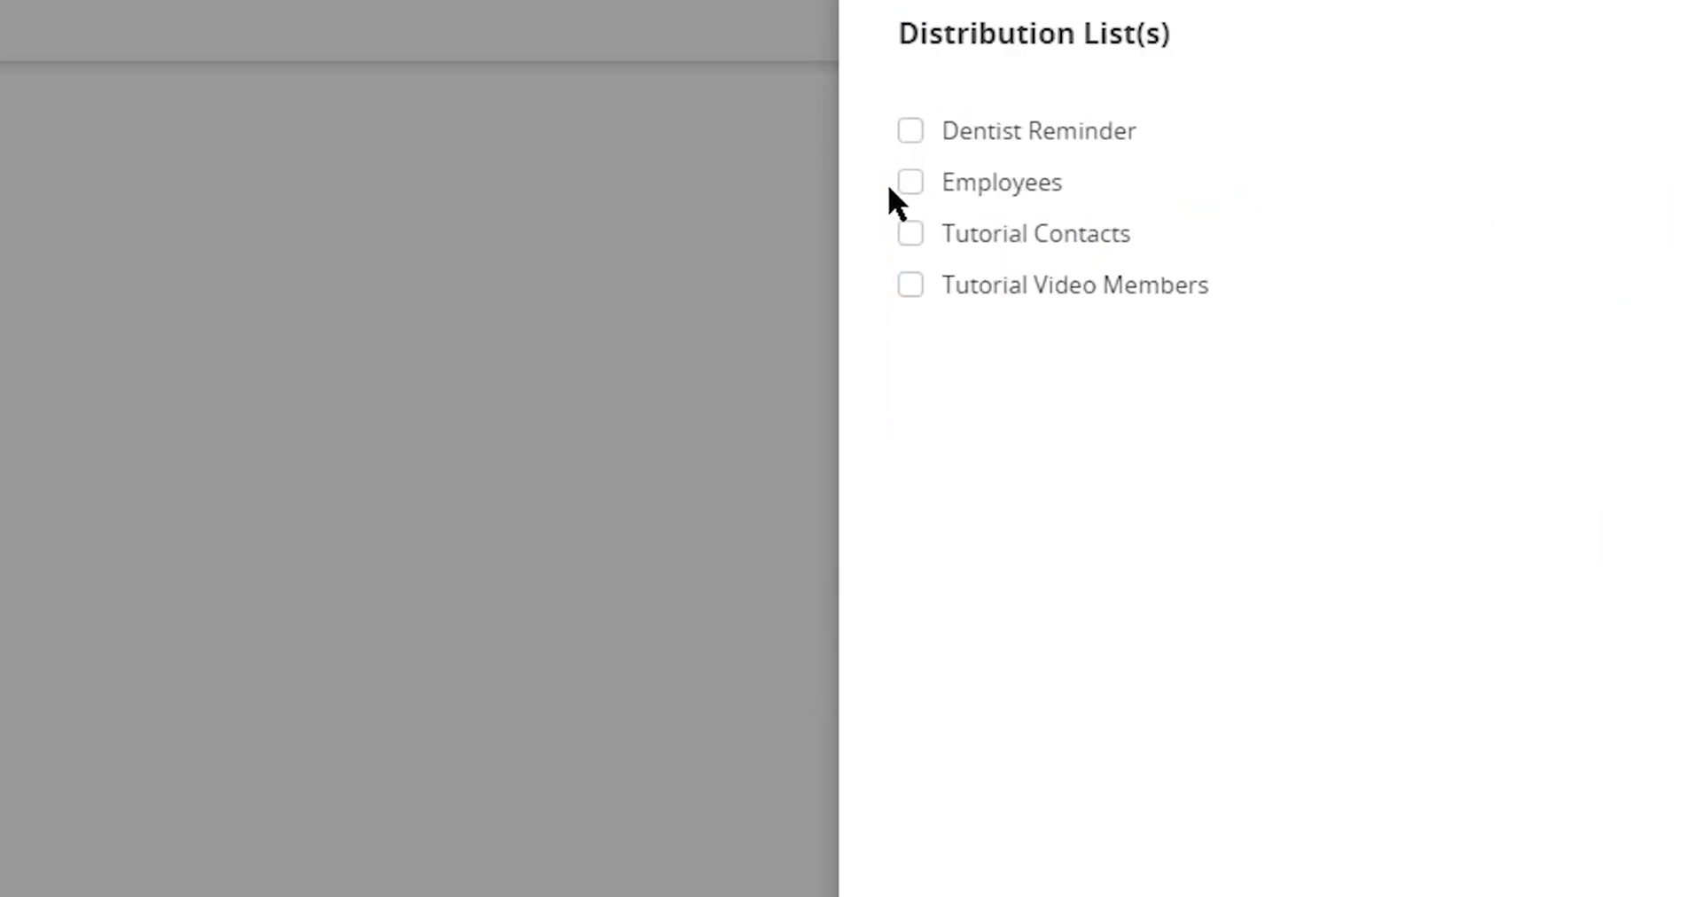
click(911, 182)
click(1673, 864)
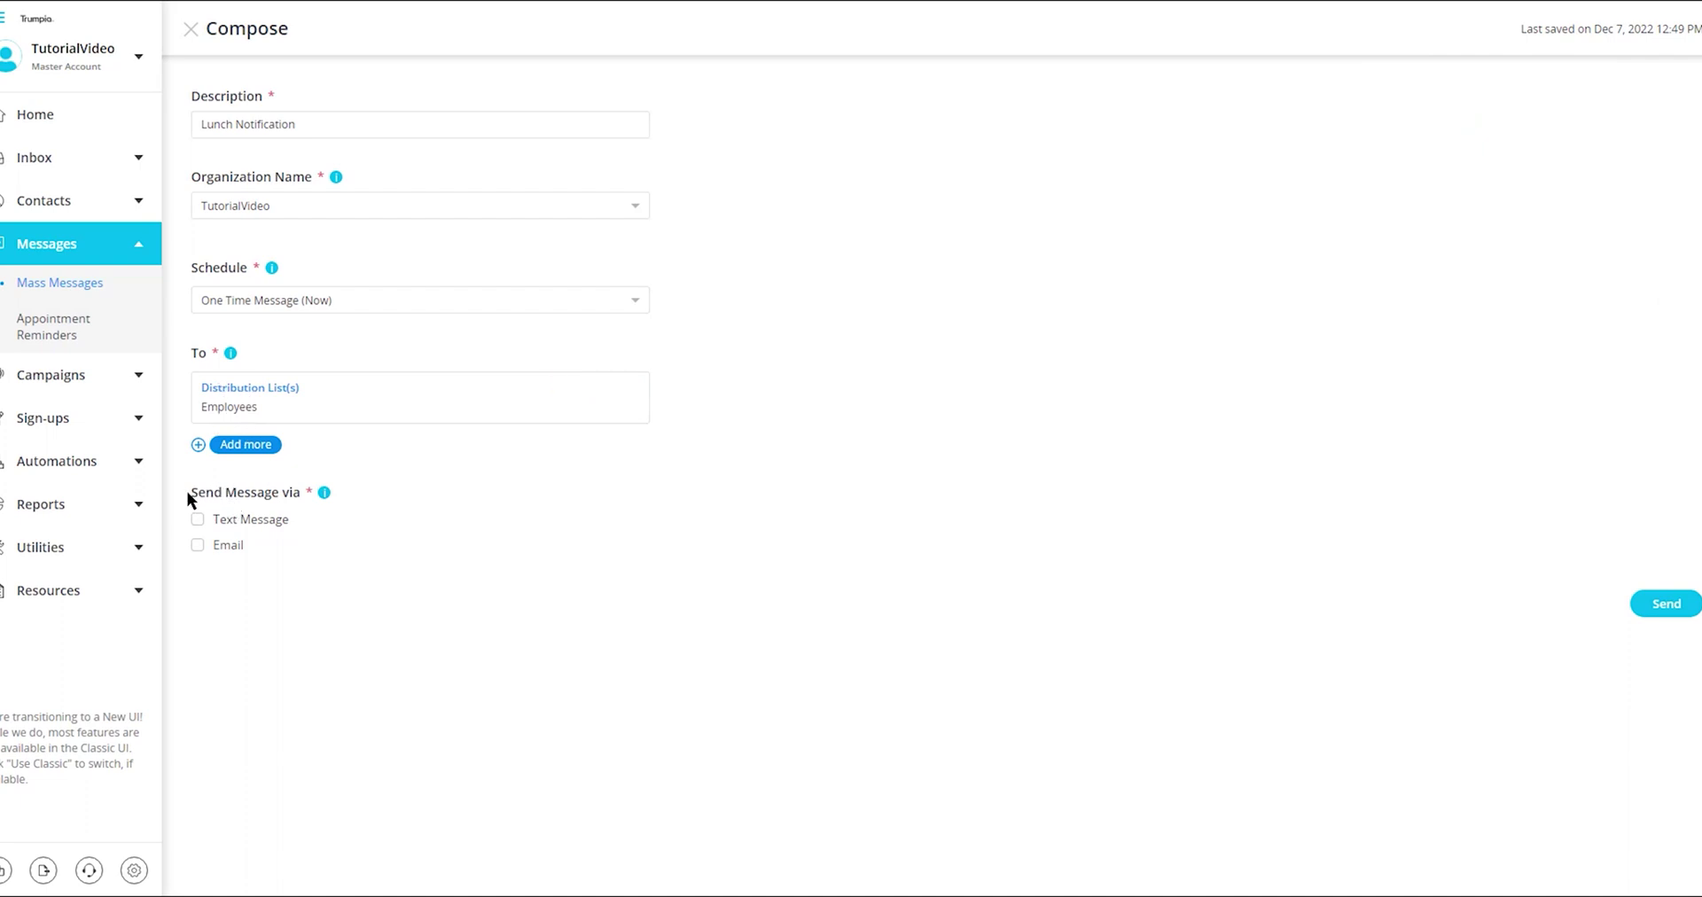
Send via Text Message with the body 'Lunch is being catered for you today. Enjoy!'.
drag(189, 493, 300, 499)
click(197, 520)
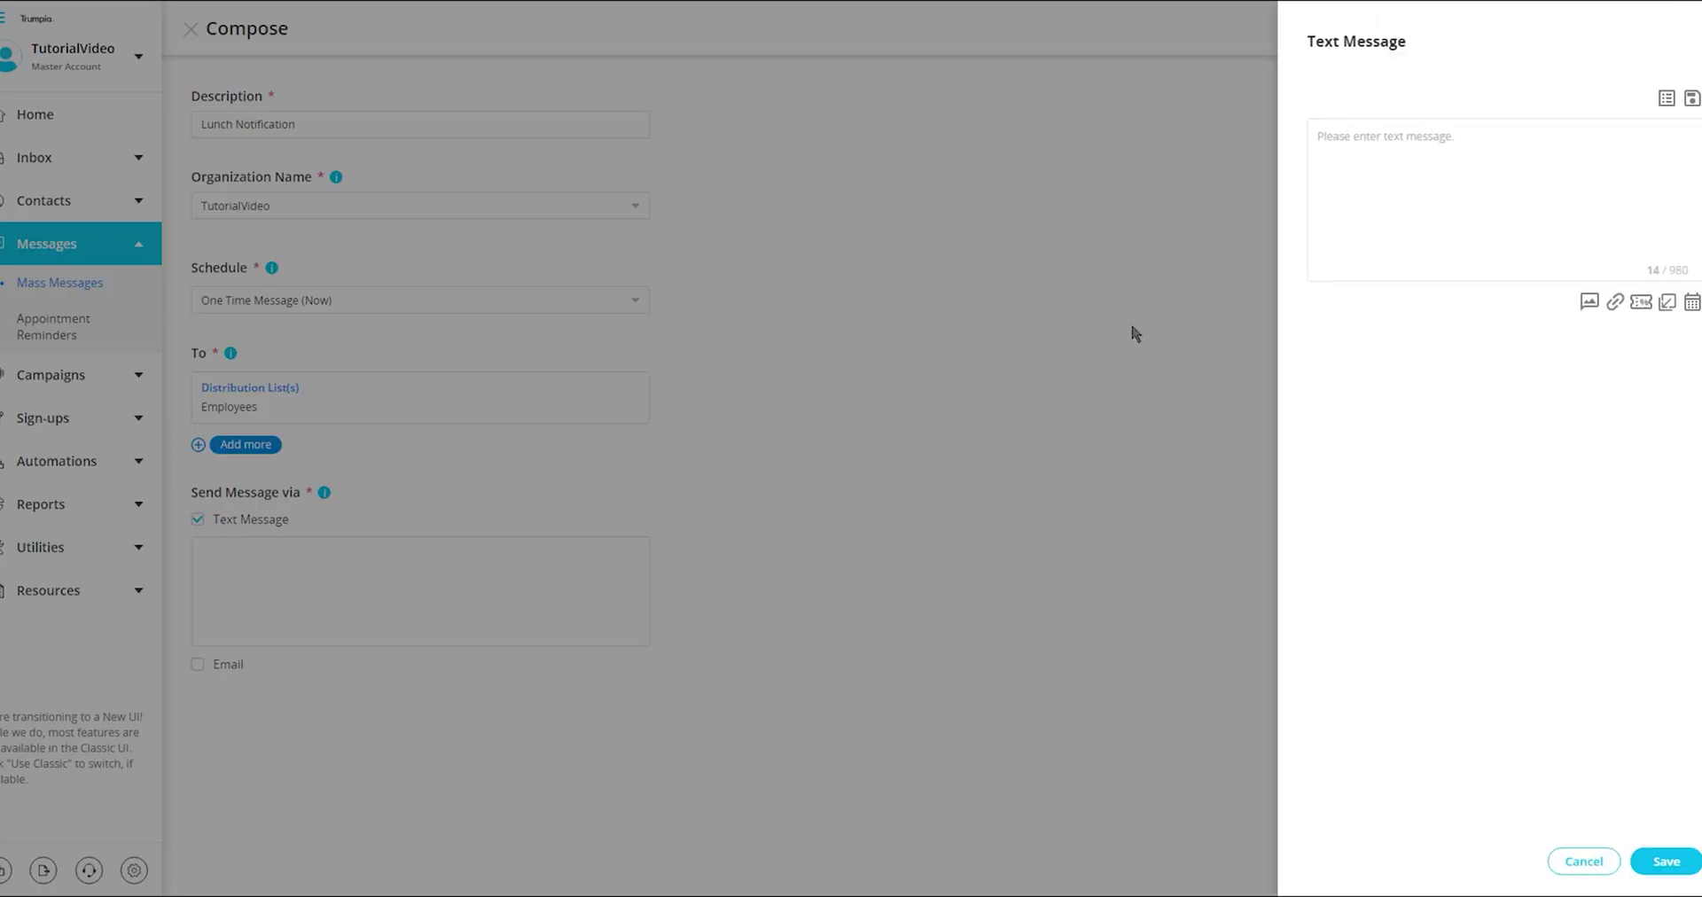
click(1331, 139)
click(1372, 137)
text(Lunch is being catered for you today. Enjoy!)
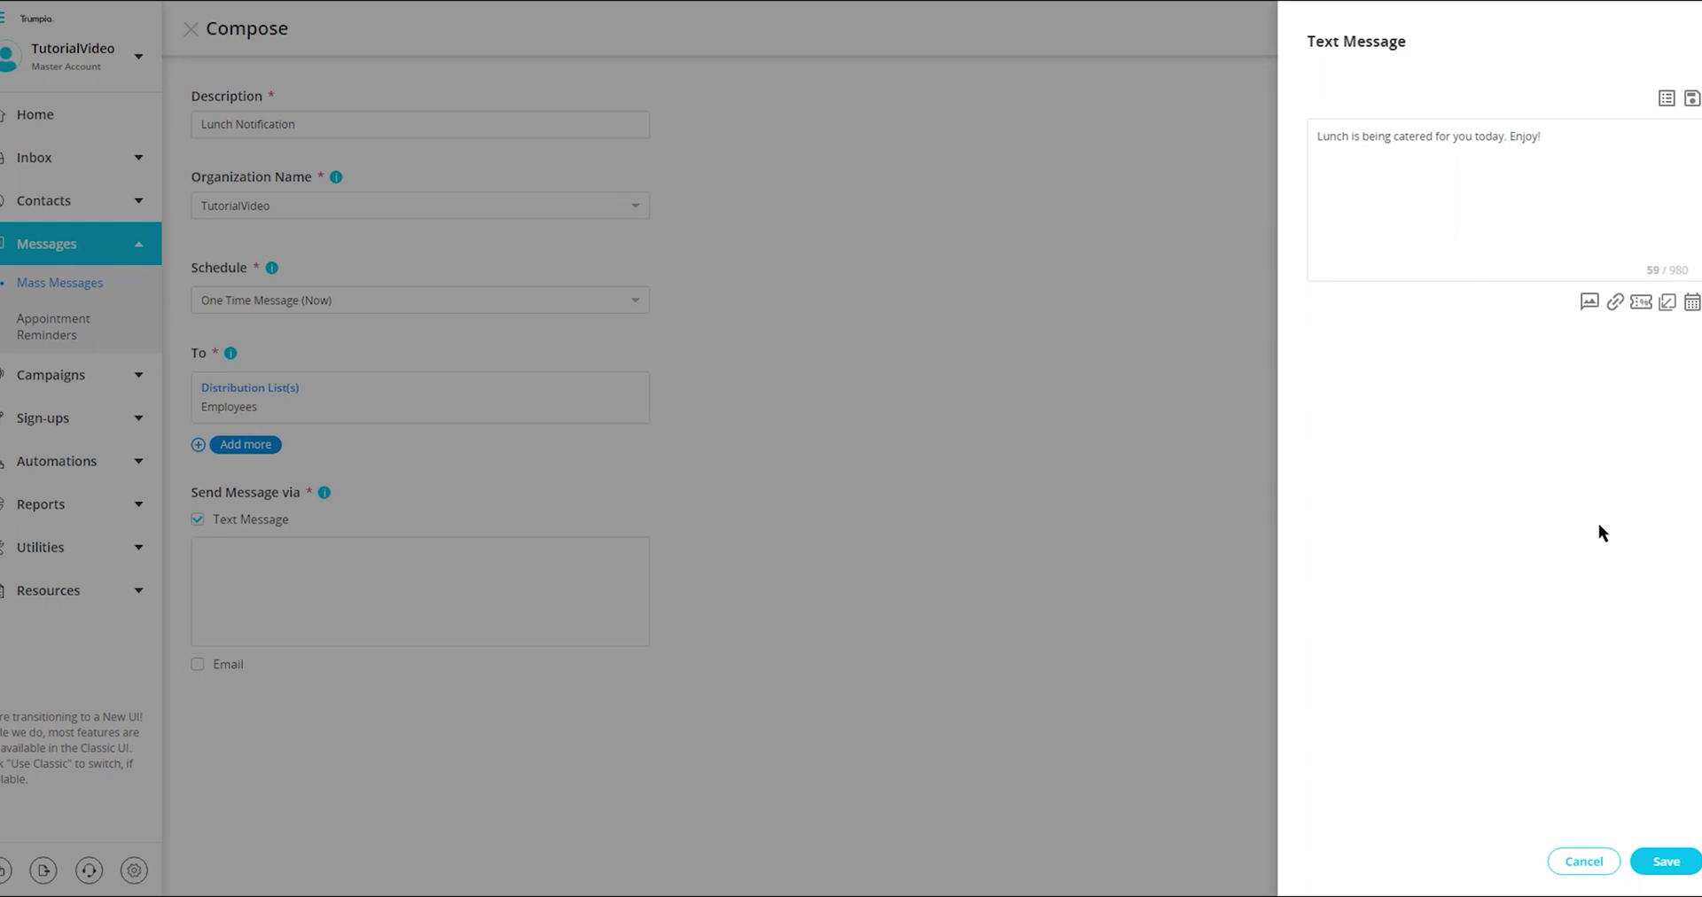
Save the text body and show the Send Summary costing 1 domestic credit.
click(1660, 860)
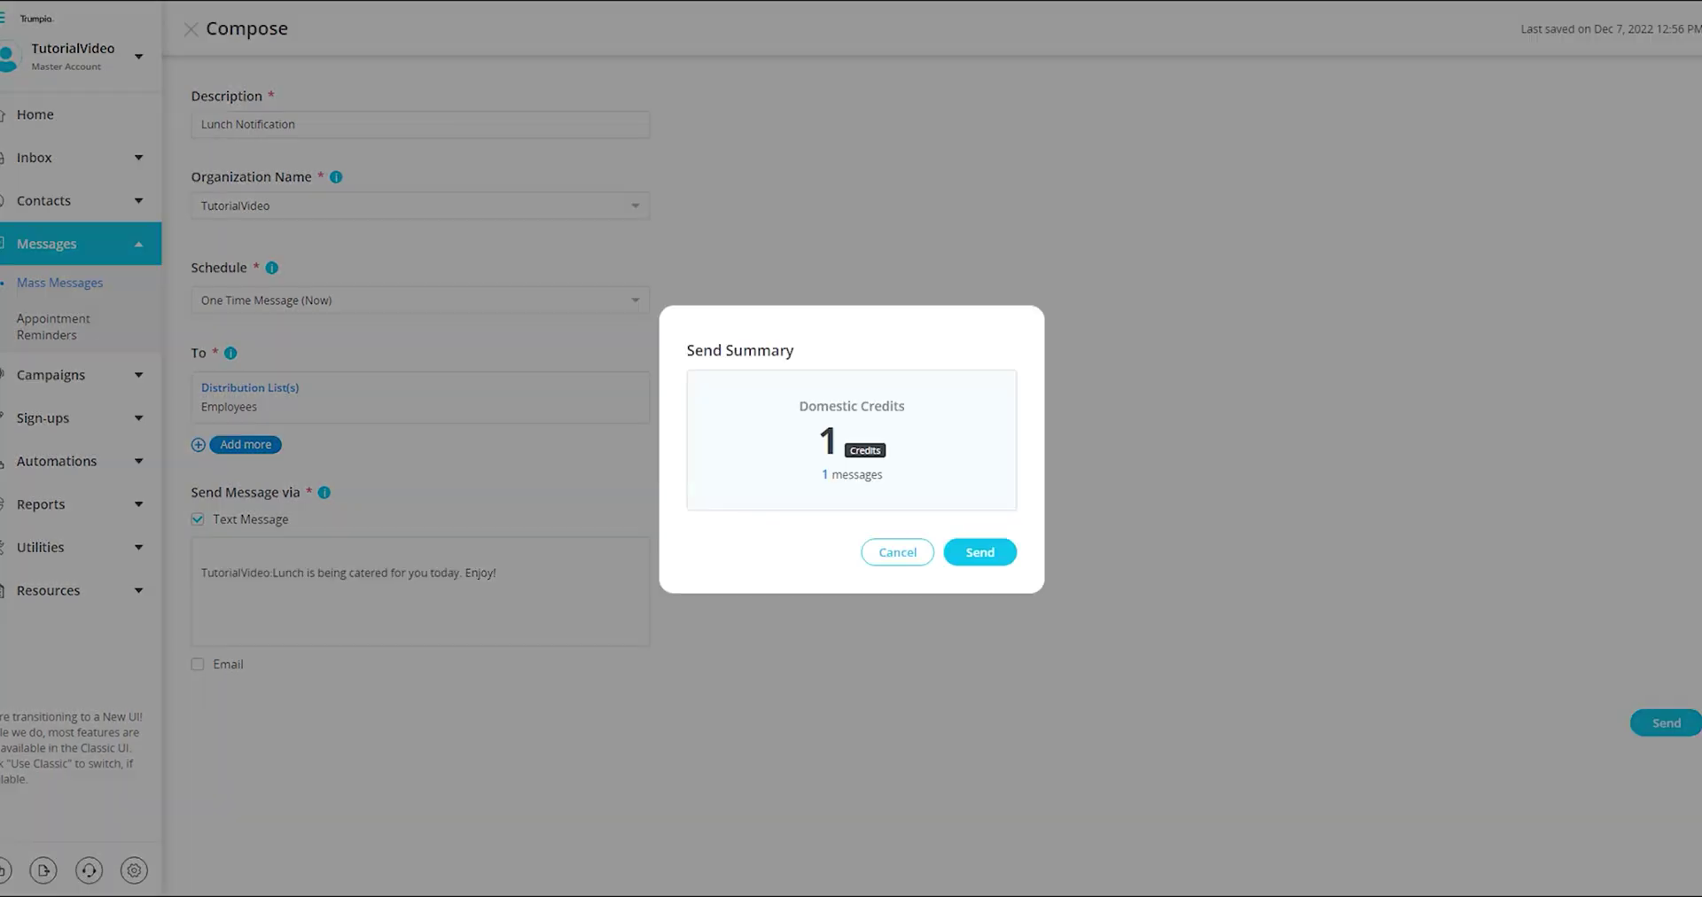